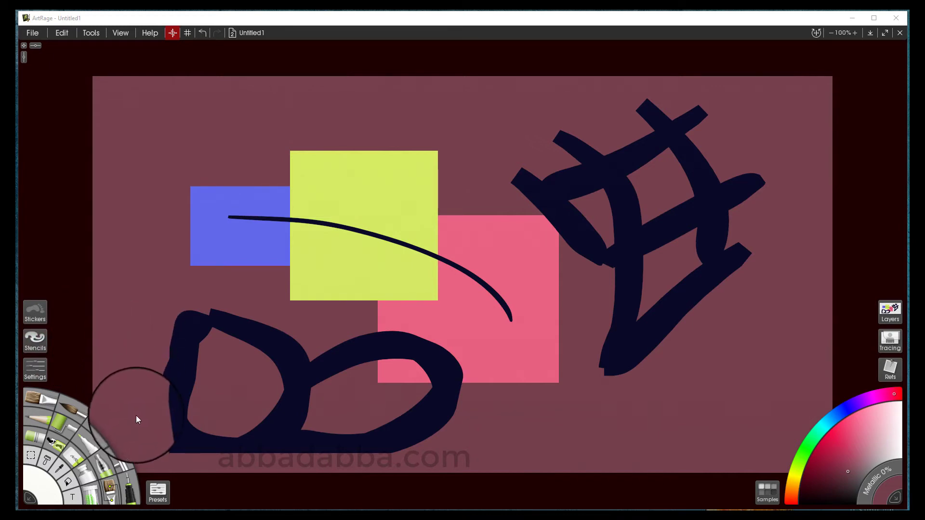
- Select the Transform/Move tool on the tool wheel
click(107, 493)
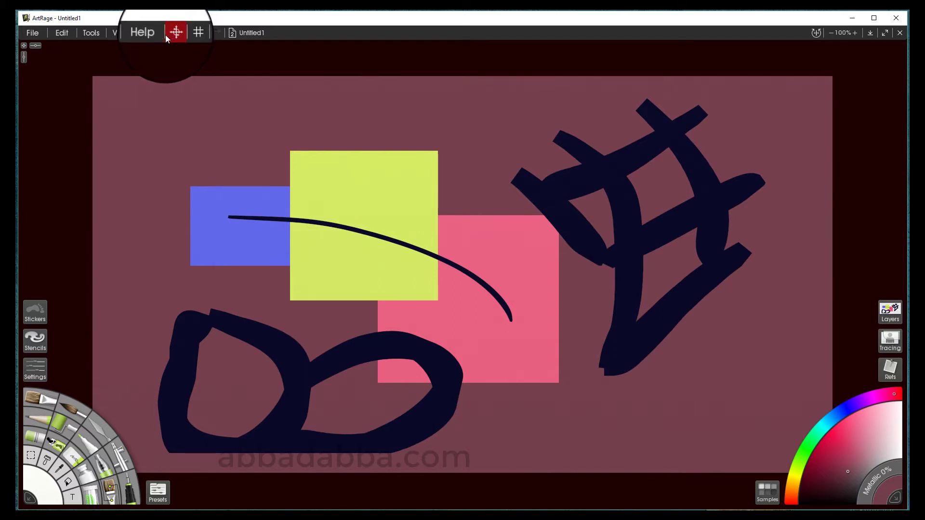
click(397, 200)
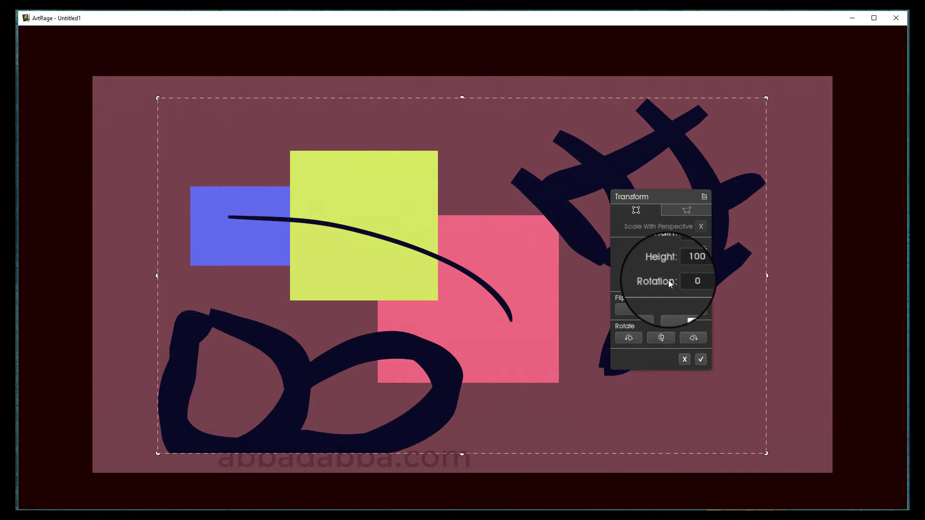
click(638, 308)
click(641, 309)
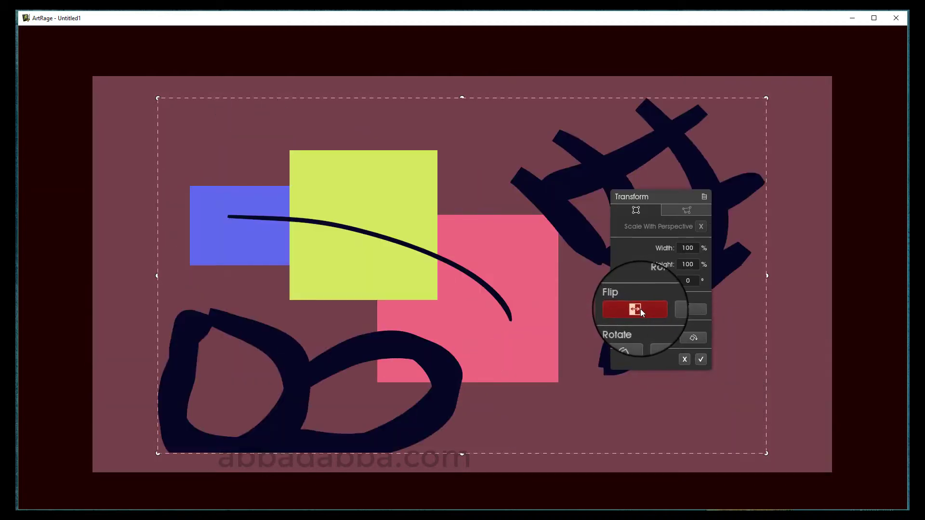
click(688, 308)
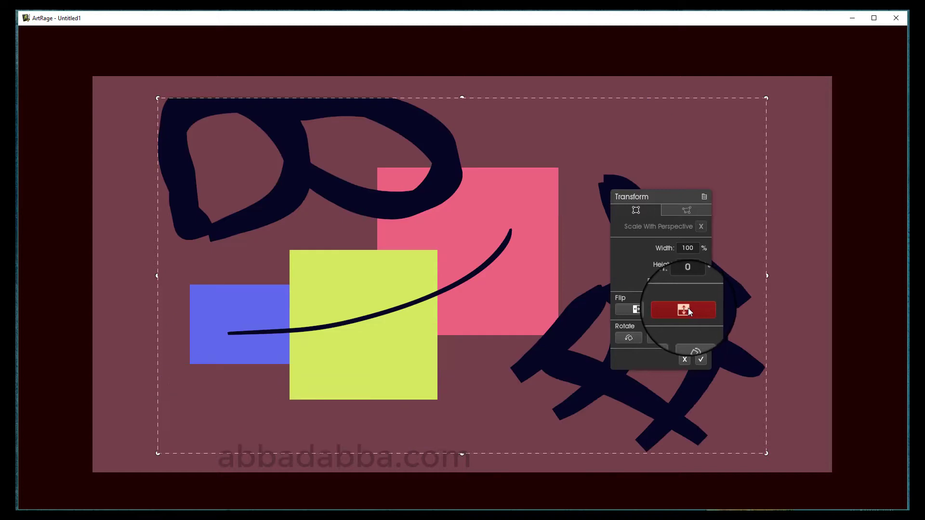
click(688, 308)
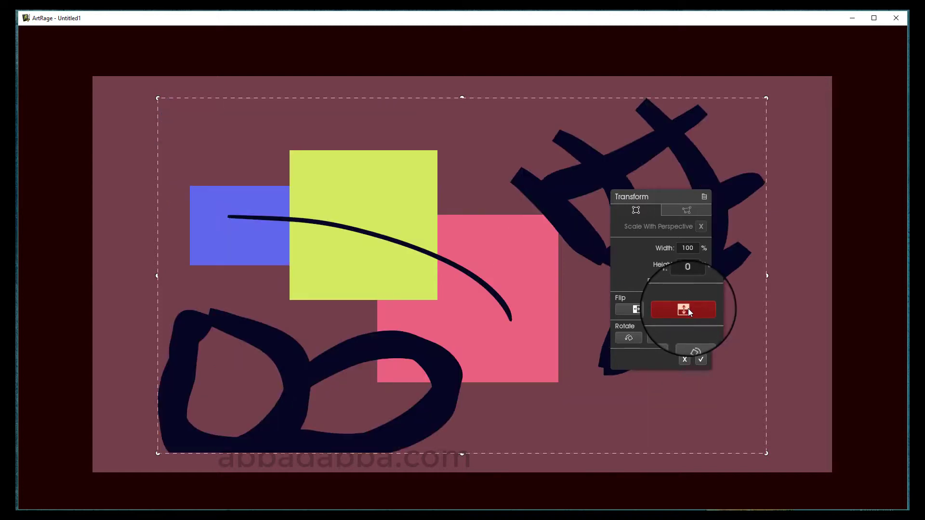
click(629, 339)
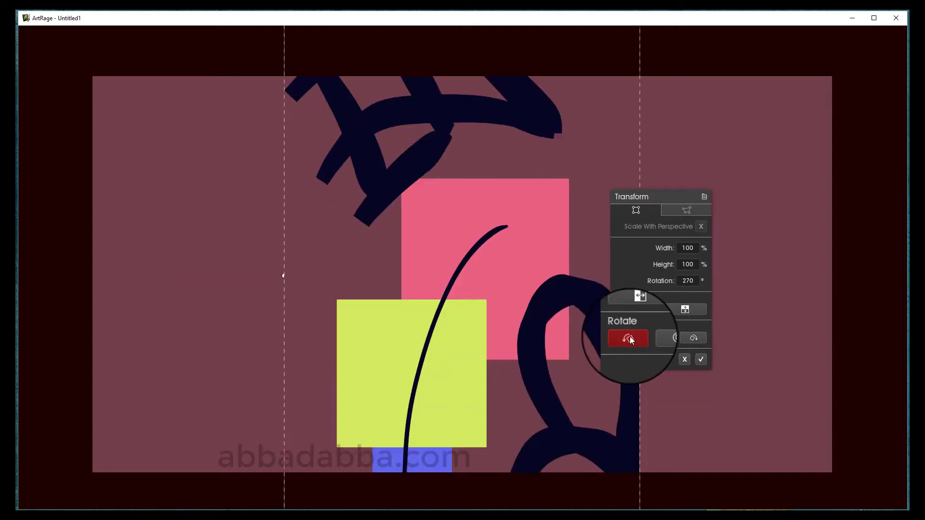
click(663, 335)
click(696, 337)
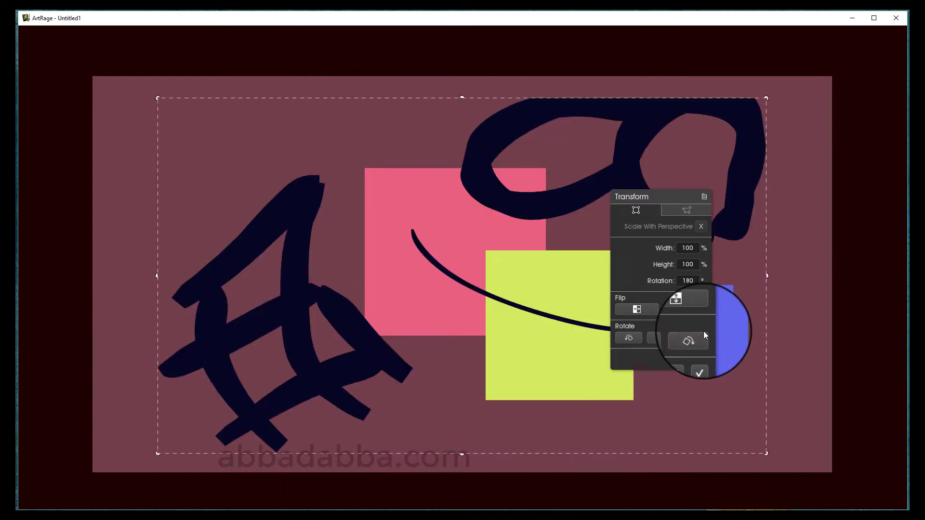
click(688, 213)
drag(766, 98, 571, 176)
drag(152, 440, 432, 290)
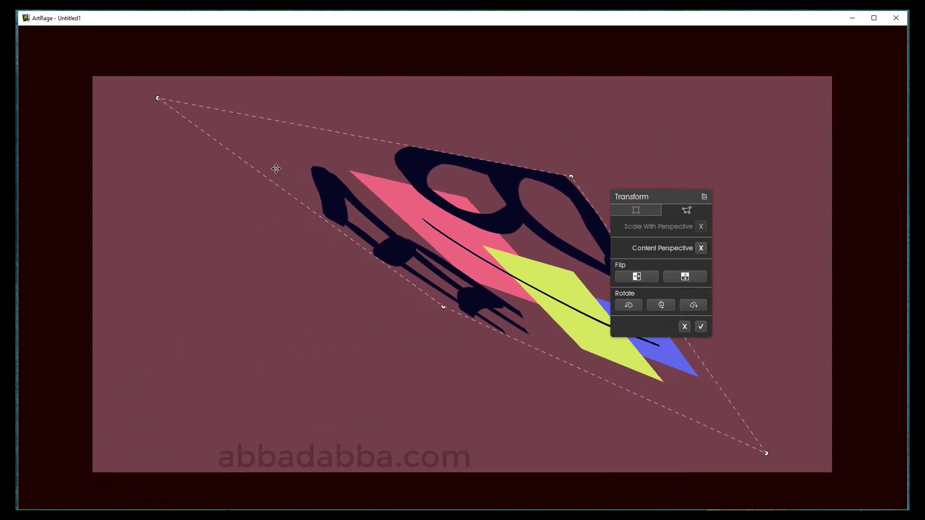
drag(157, 98, 541, 136)
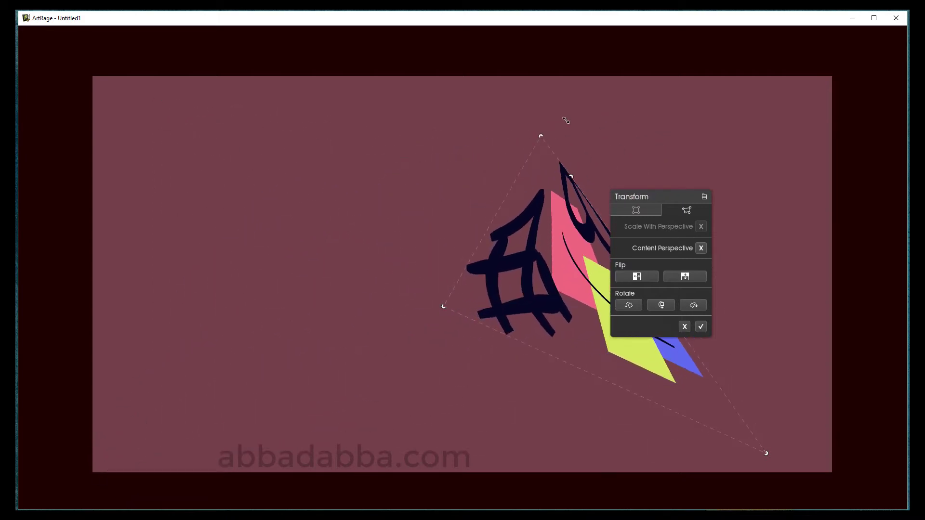
click(685, 327)
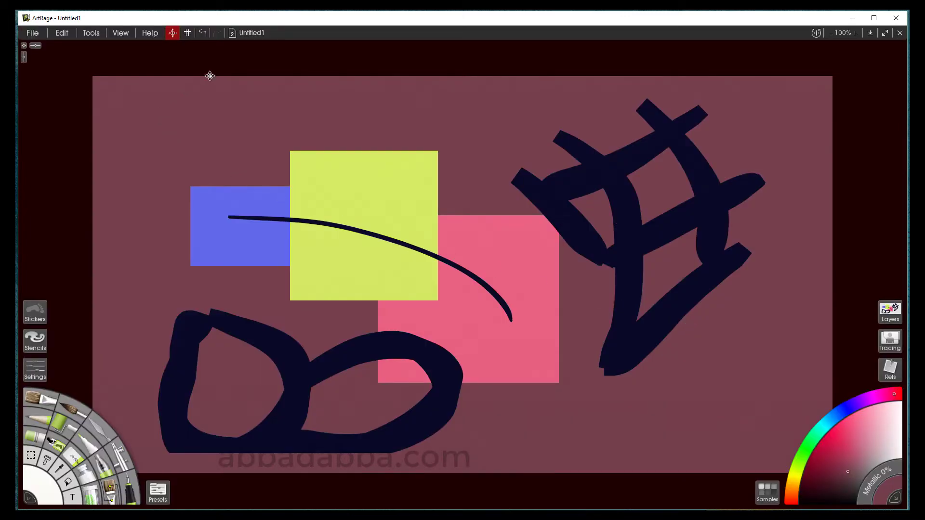
- Turn on Show Perspective in the Layout panel's Perspective tab for a one-point grid
click(187, 33)
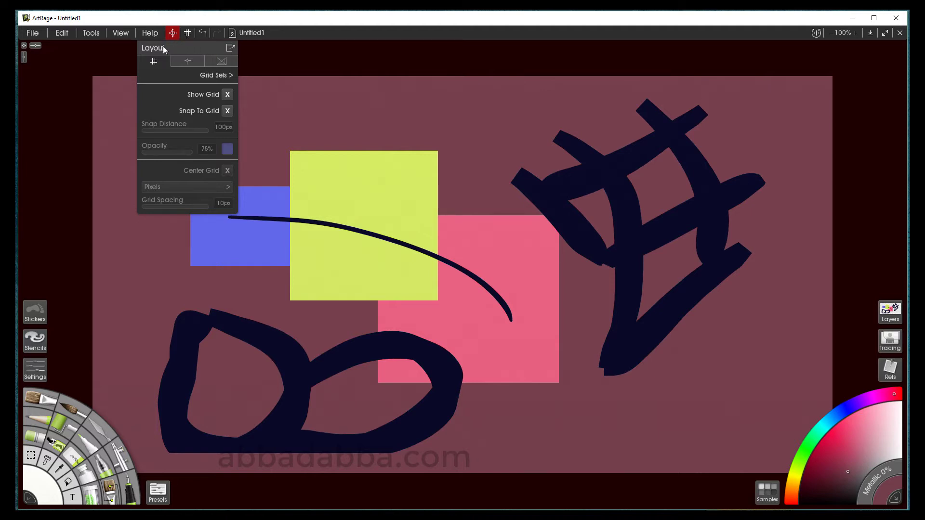
click(223, 62)
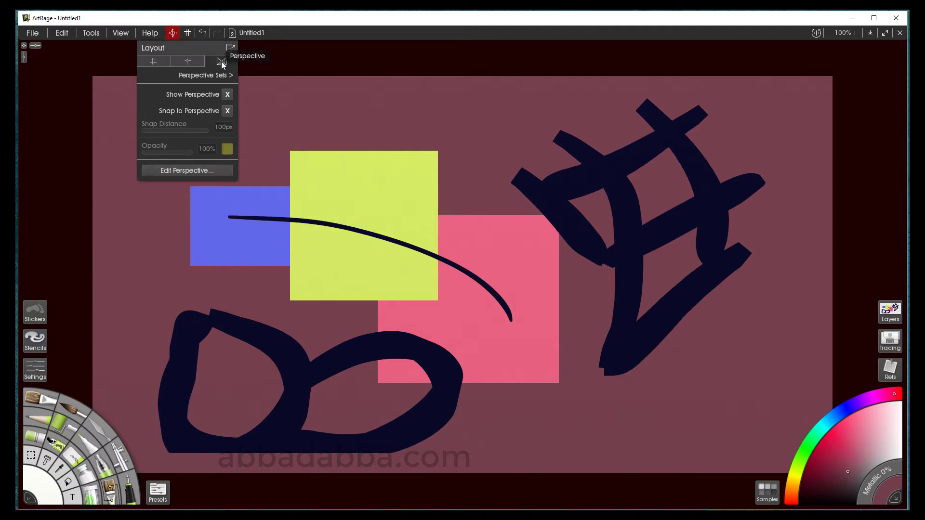
click(228, 95)
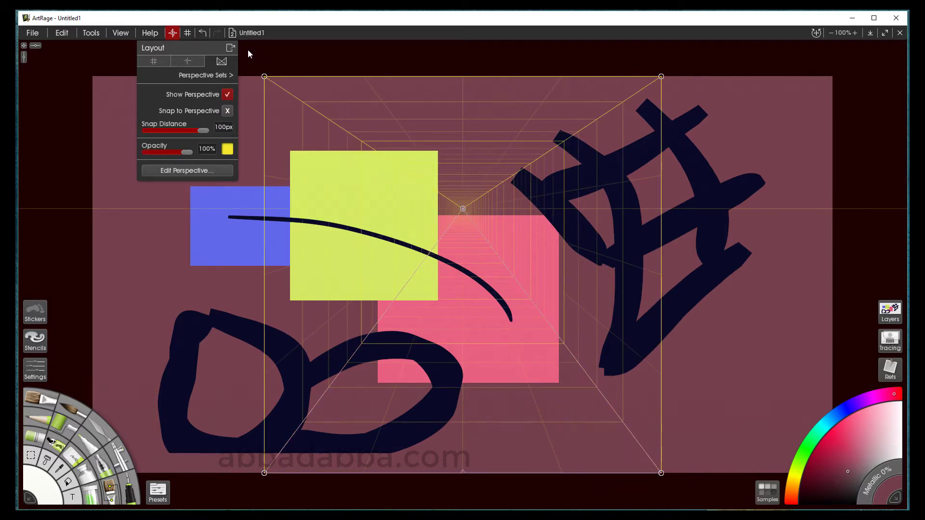
click(173, 32)
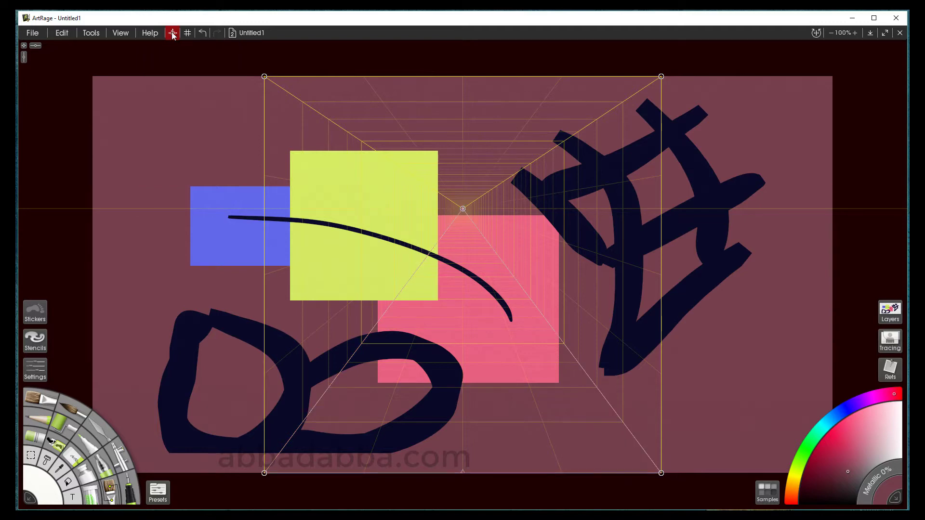
- Start a Ctrl+T transform and scale the content with Scale With Perspective enabled
key(ctrl+t)
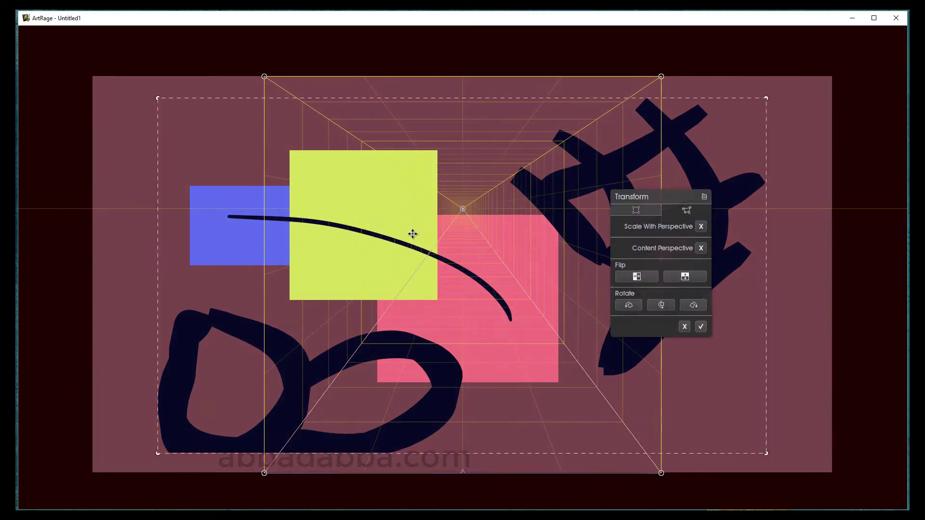
click(641, 209)
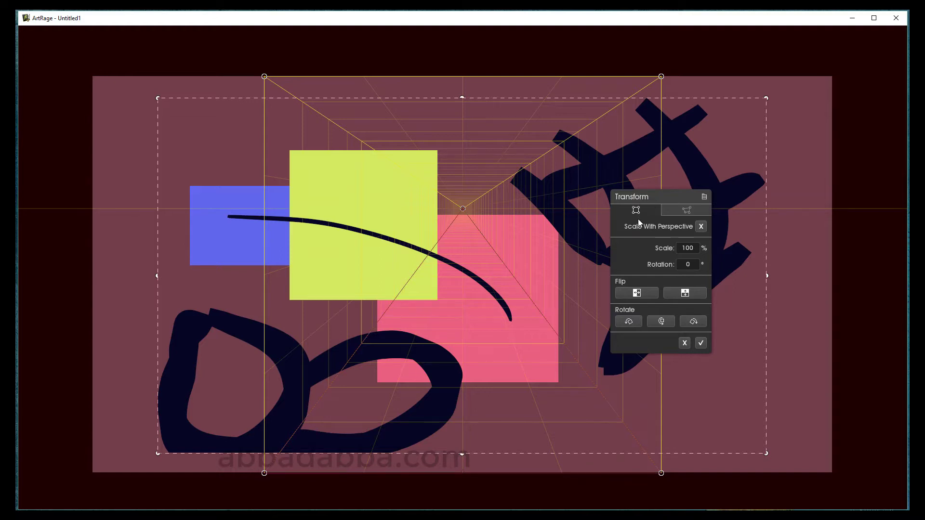
click(701, 226)
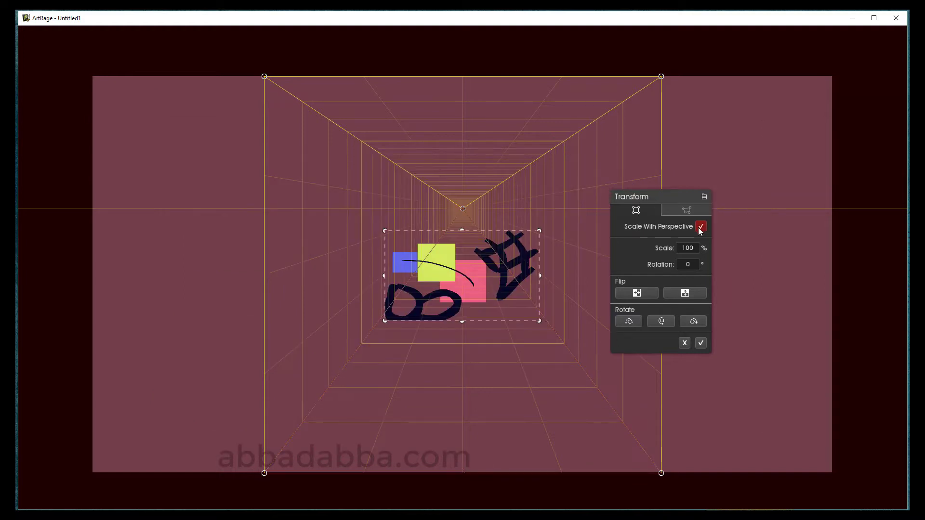
mouse_move(540, 232)
mouse_down()
mouse_move(583, 210)
mouse_move(506, 248)
mouse_move(595, 199)
mouse_move(602, 176)
mouse_move(526, 231)
mouse_move(586, 200)
mouse_move(527, 234)
mouse_up()
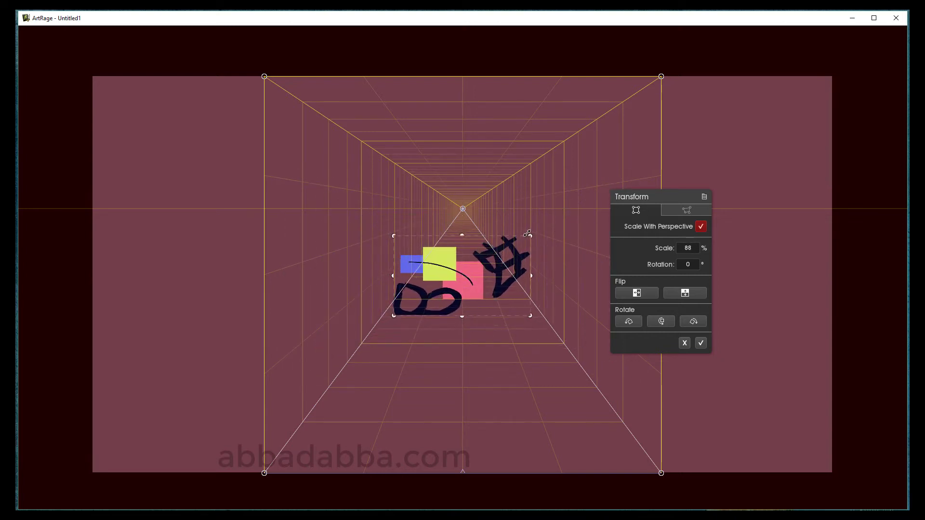
- Drag the content onto the grid's walls with Content Perspective, then cancel the transform
click(686, 209)
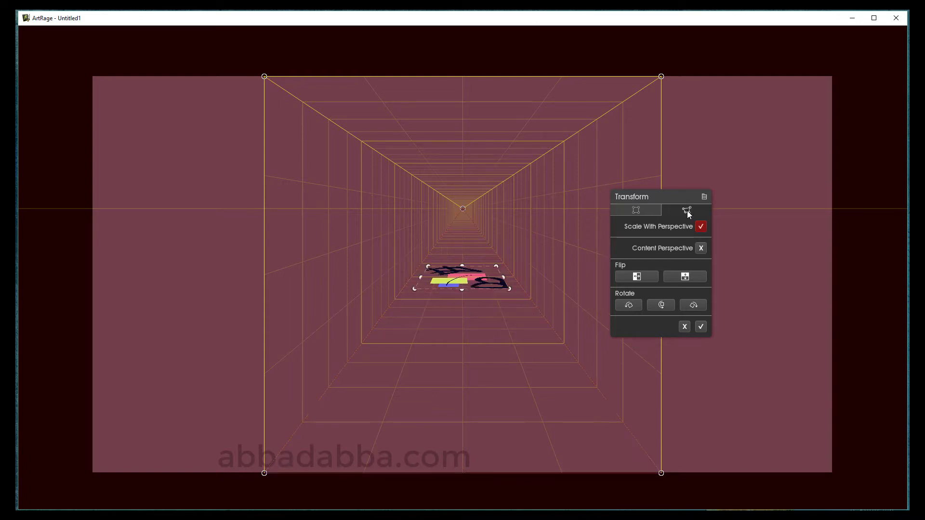
drag(474, 274, 381, 236)
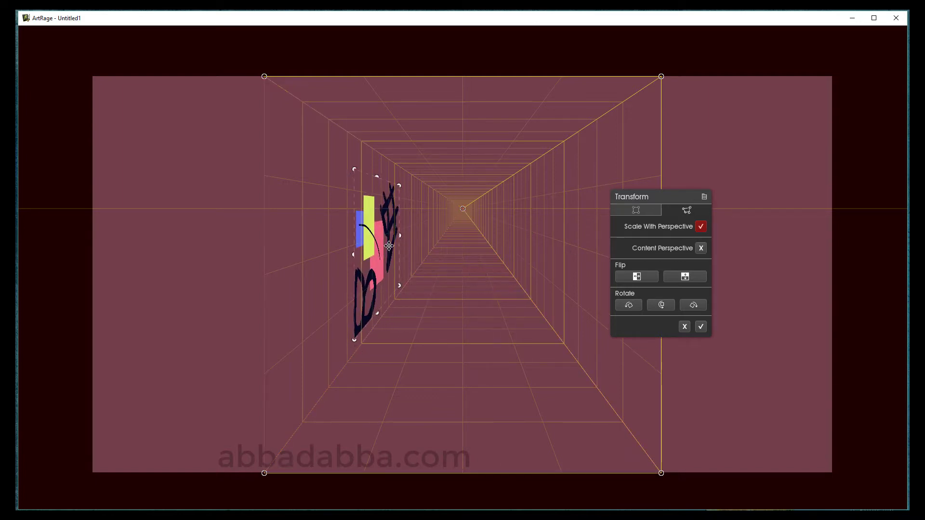
click(701, 248)
drag(379, 253, 443, 324)
click(684, 327)
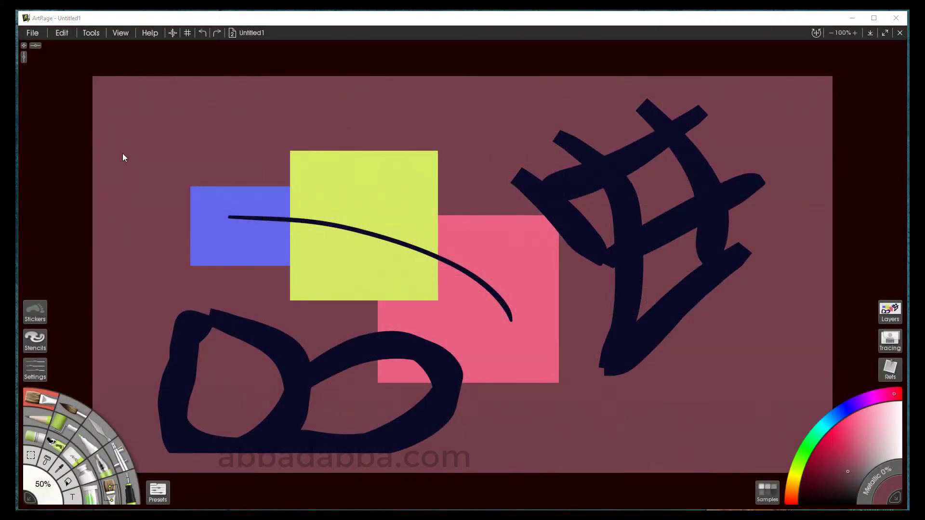
click(63, 33)
mouse_move(73, 272)
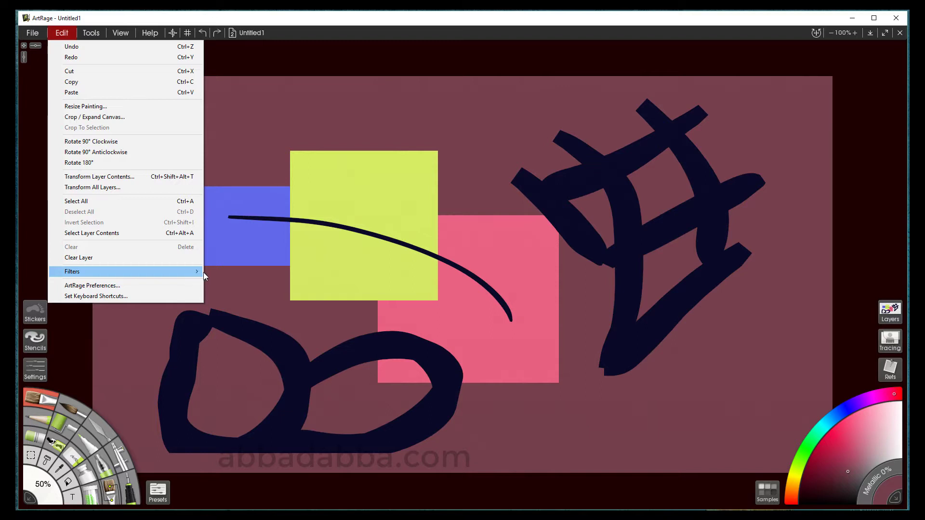
click(217, 273)
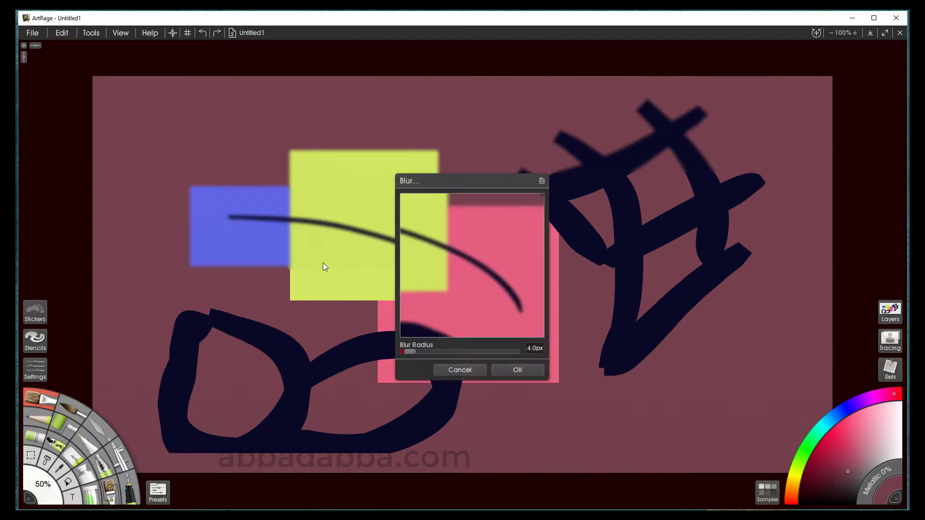
drag(469, 181, 586, 169)
mouse_move(531, 330)
mouse_down()
mouse_move(608, 330)
mouse_move(543, 329)
mouse_up()
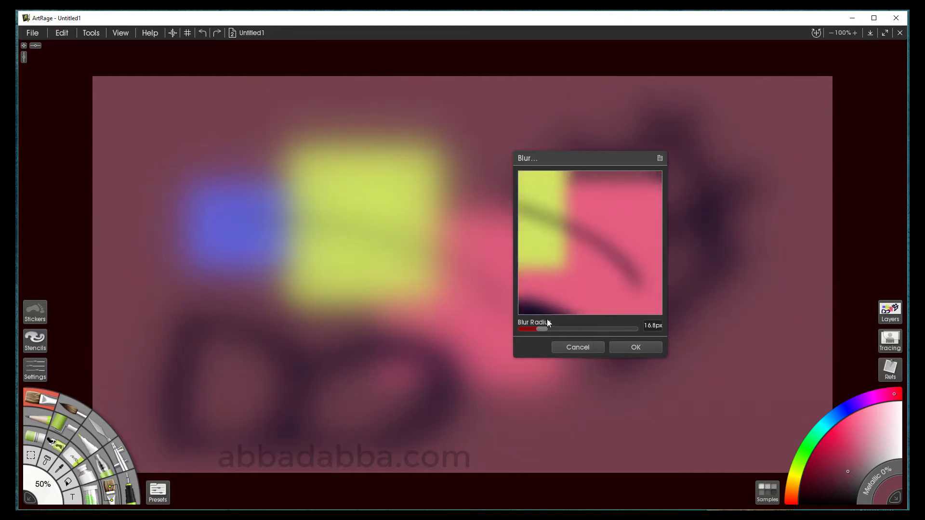
click(545, 265)
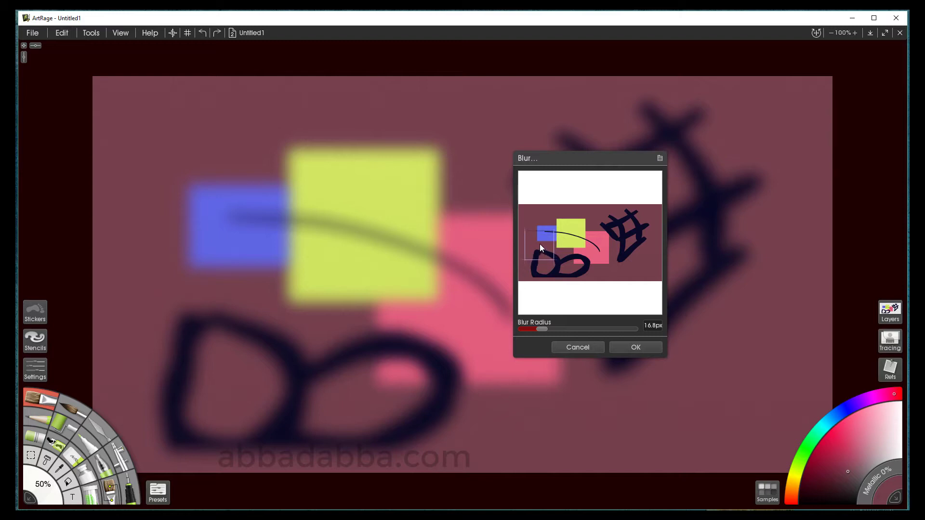
drag(542, 261, 540, 261)
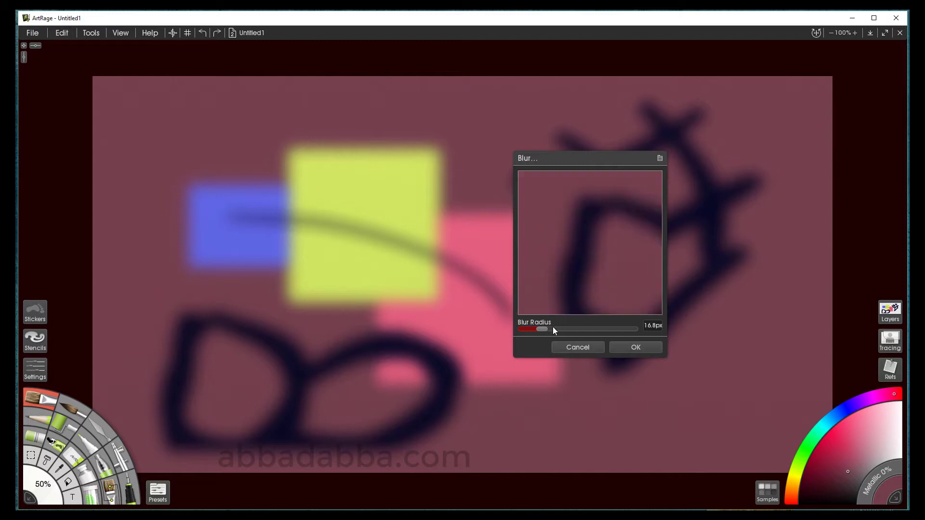
drag(554, 330, 578, 332)
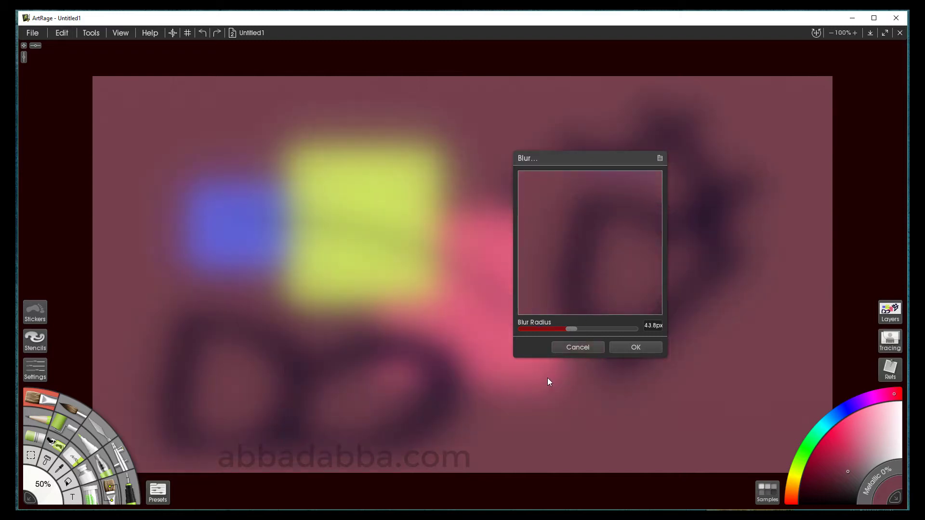
click(582, 347)
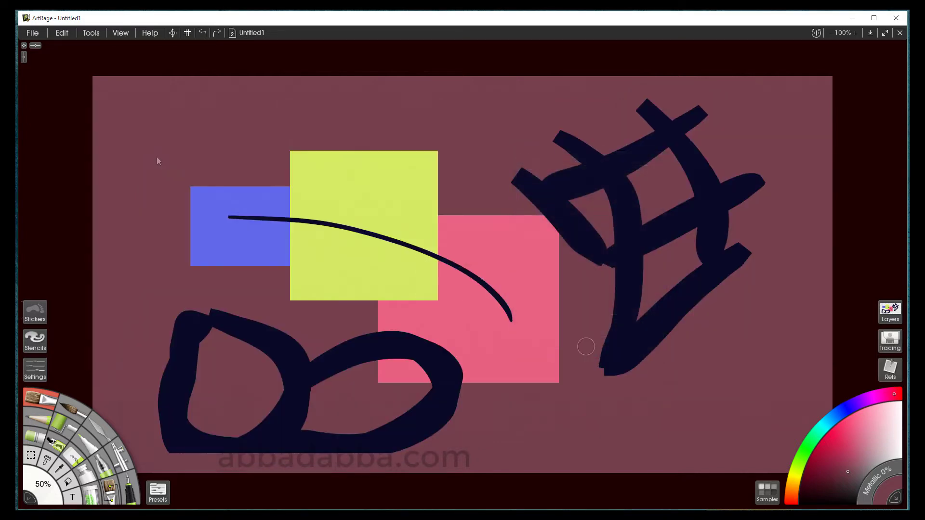
- Apply Adjust Layer Colors with Brightness -37%, Contrast 56%, Hue 47% and Color -51%
click(62, 33)
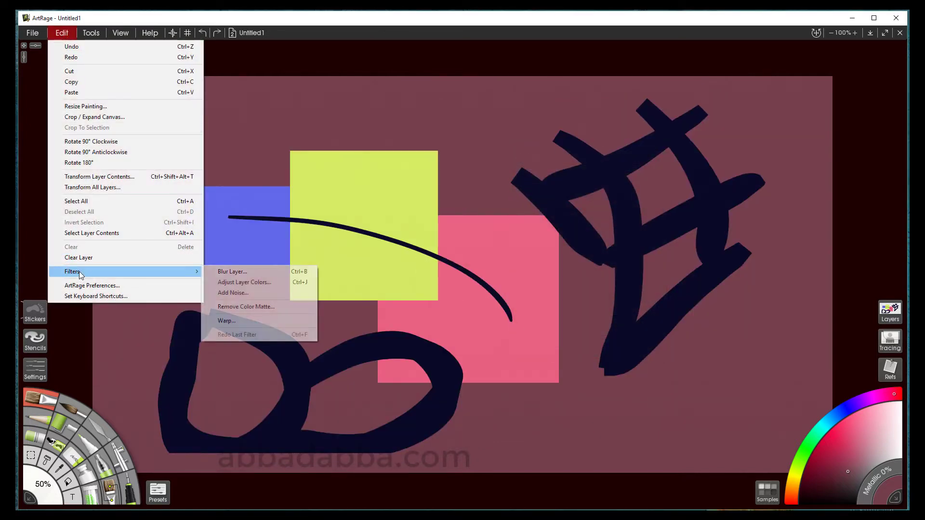
click(236, 285)
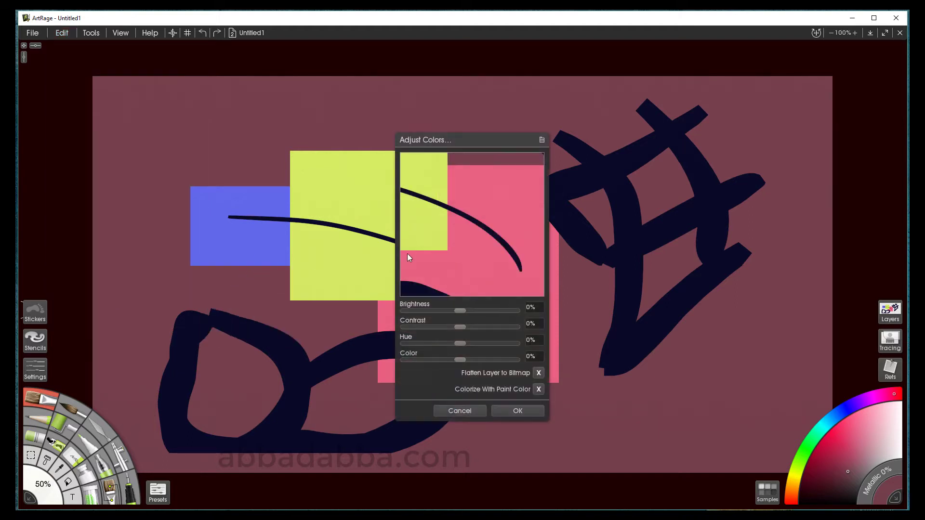
drag(459, 308, 491, 308)
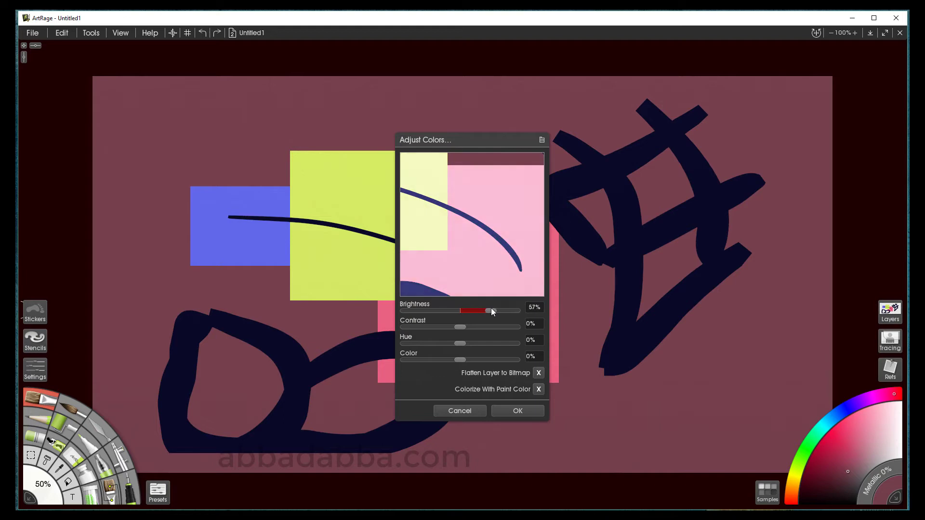
drag(511, 142, 661, 126)
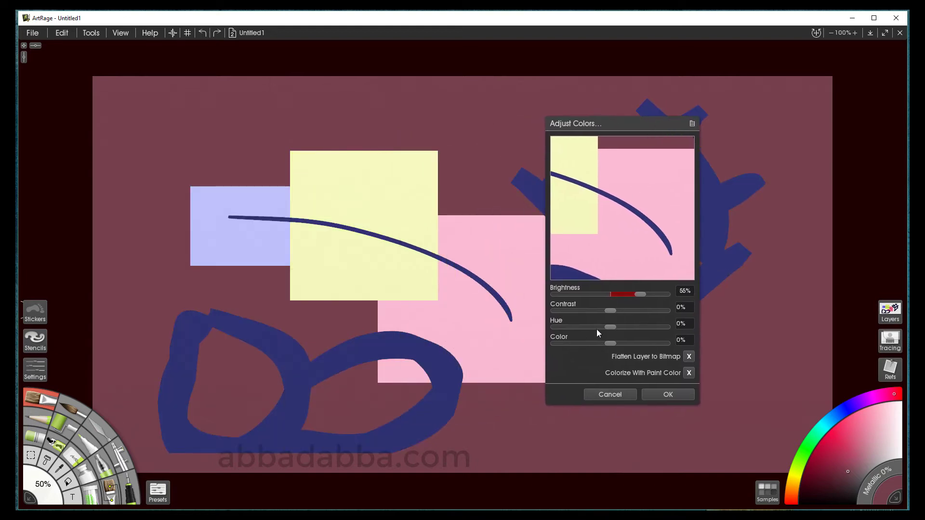
drag(609, 311, 586, 343)
drag(635, 326, 588, 327)
drag(598, 245, 596, 220)
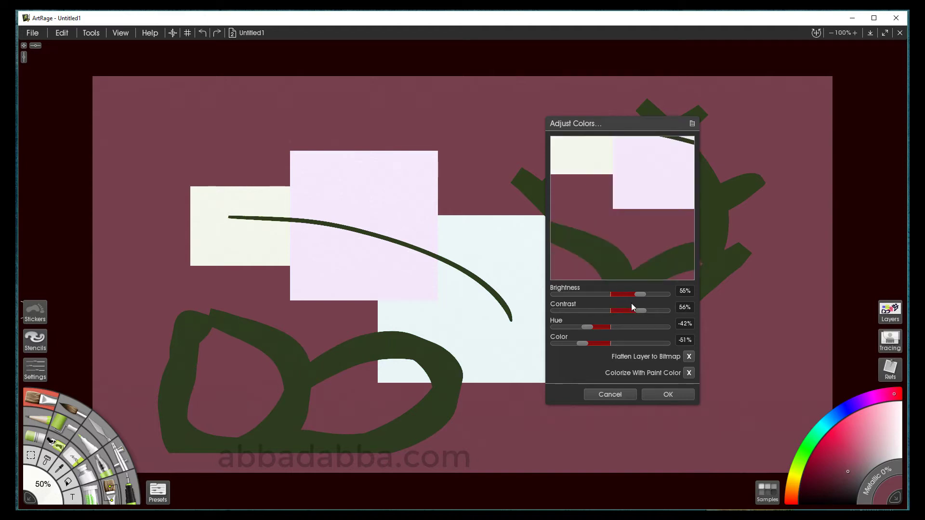
drag(639, 294, 590, 294)
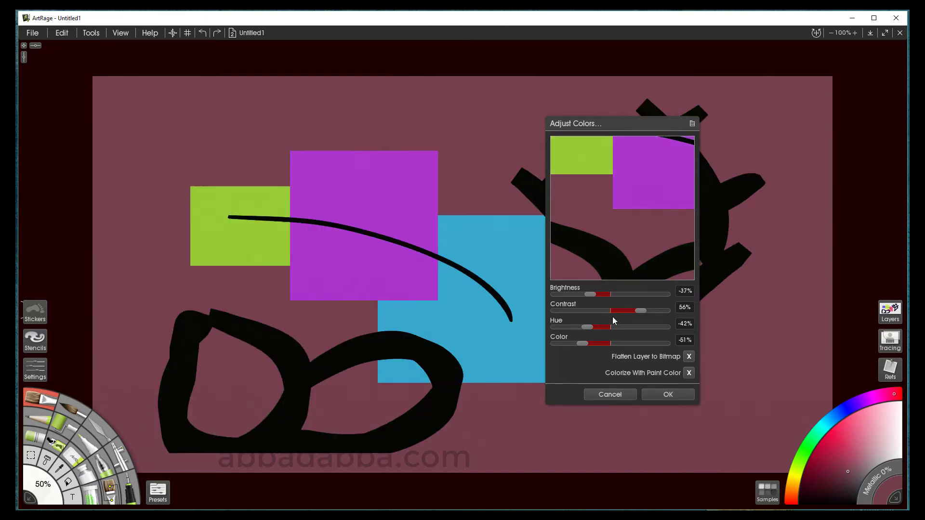
drag(592, 327, 636, 327)
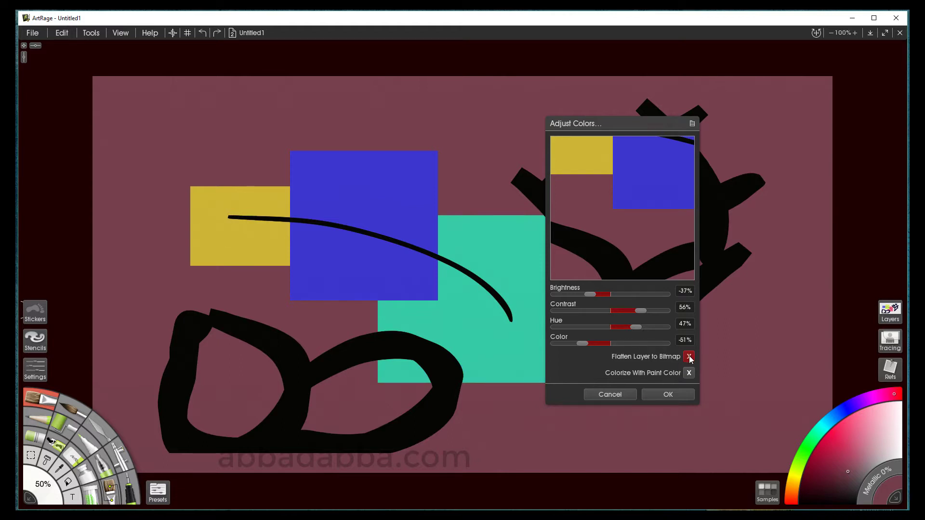
click(669, 395)
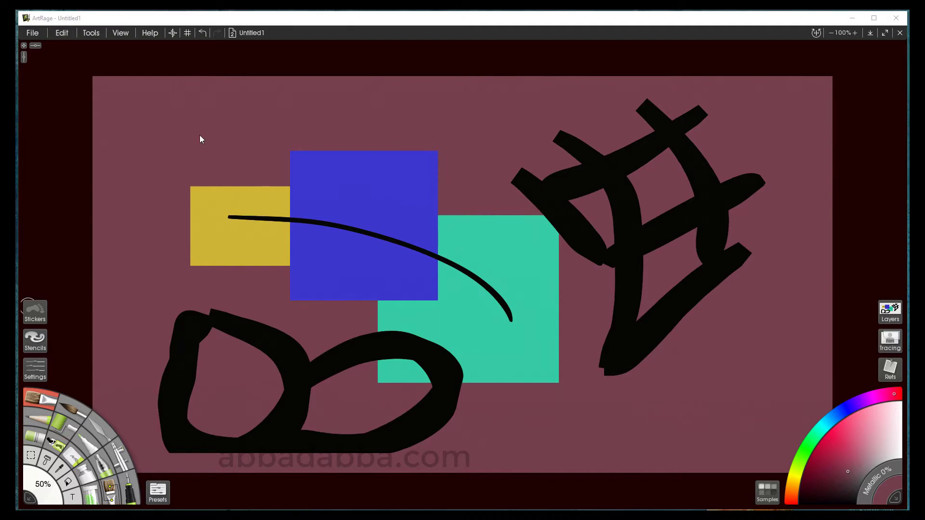
click(62, 33)
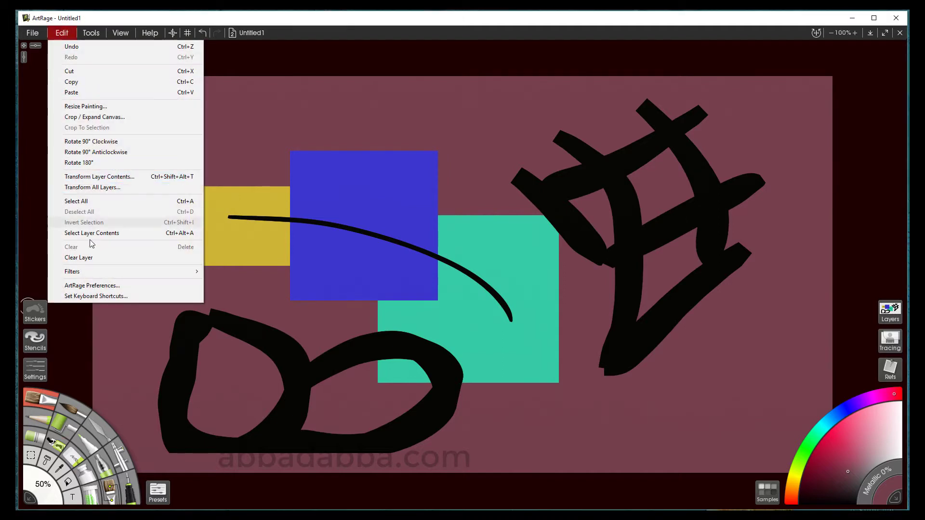
mouse_move(201, 272)
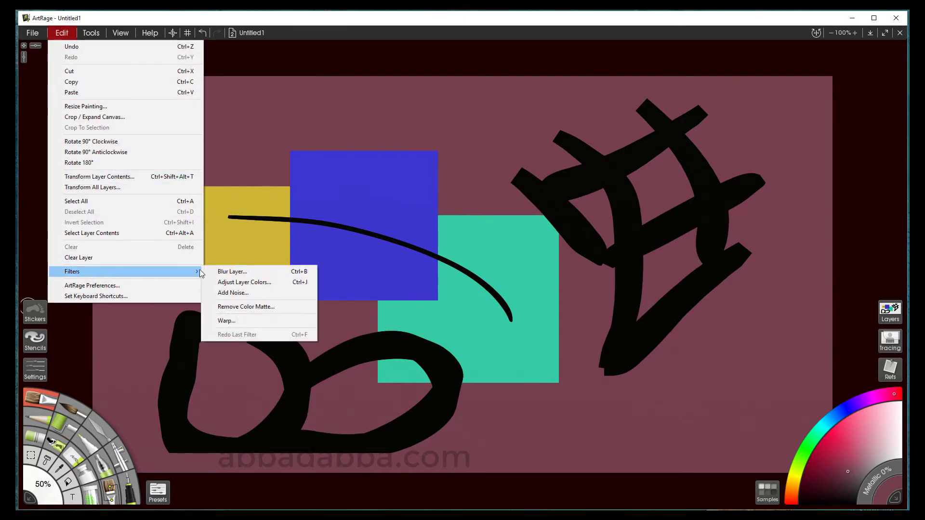
click(237, 292)
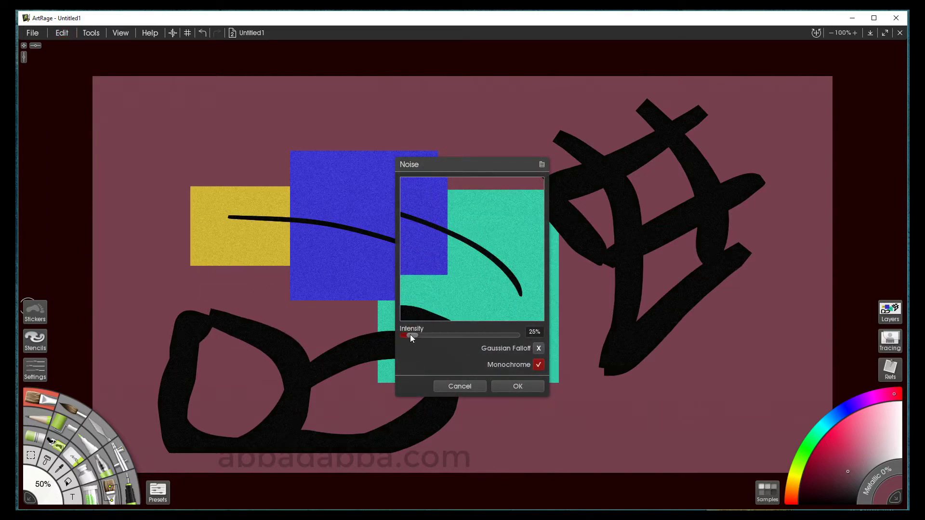
drag(410, 337, 470, 335)
drag(491, 162, 660, 146)
click(697, 331)
click(696, 347)
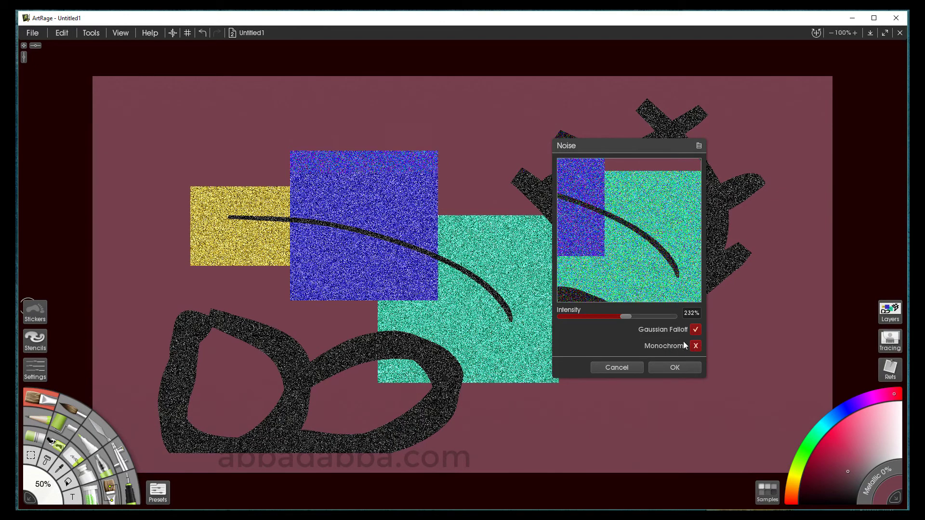
drag(622, 318, 592, 319)
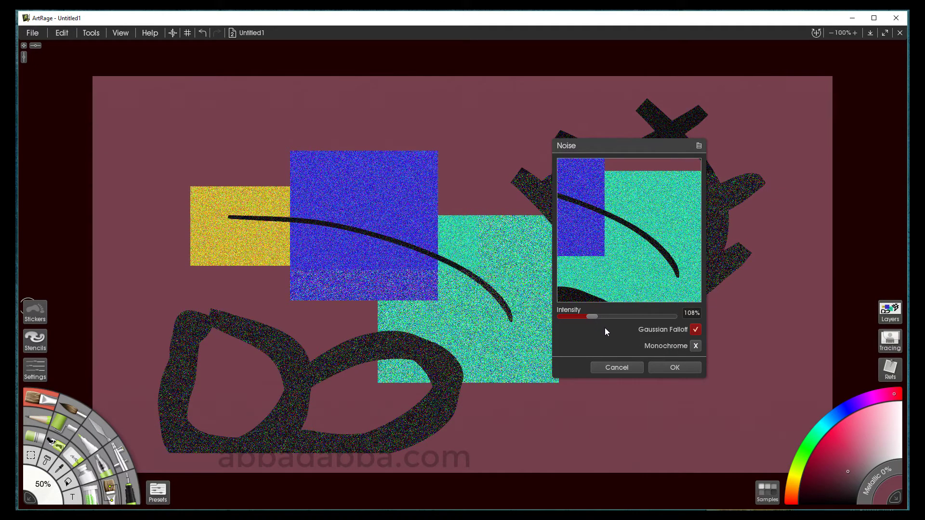
mouse_move(600, 289)
mouse_down()
mouse_move(629, 244)
mouse_move(628, 253)
mouse_up()
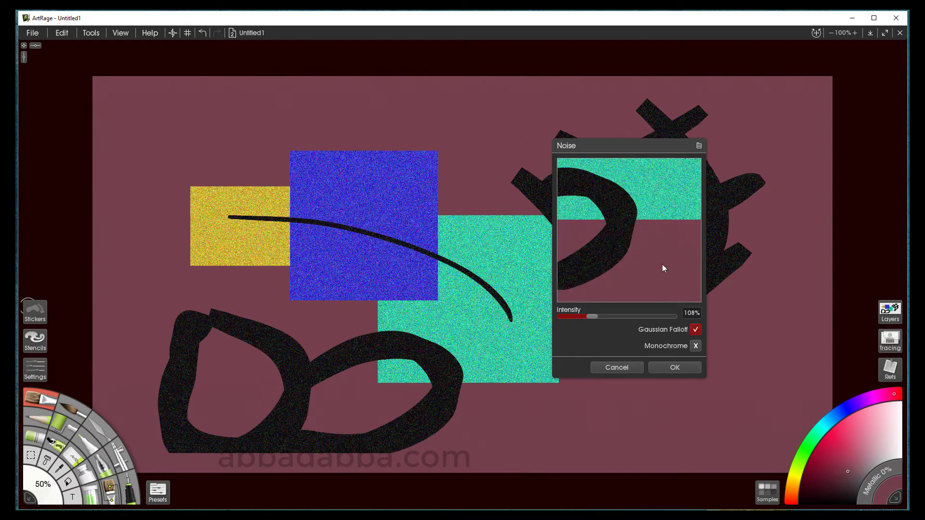
click(695, 346)
click(696, 330)
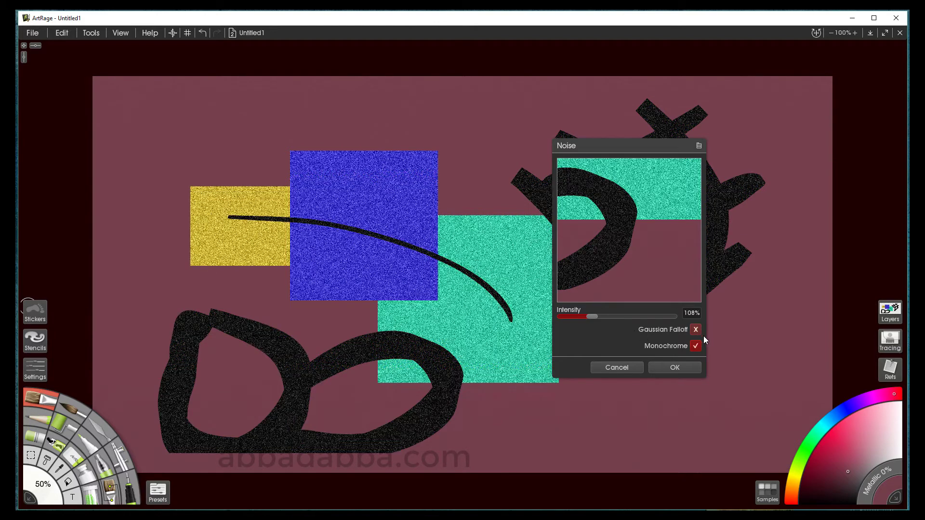
click(675, 367)
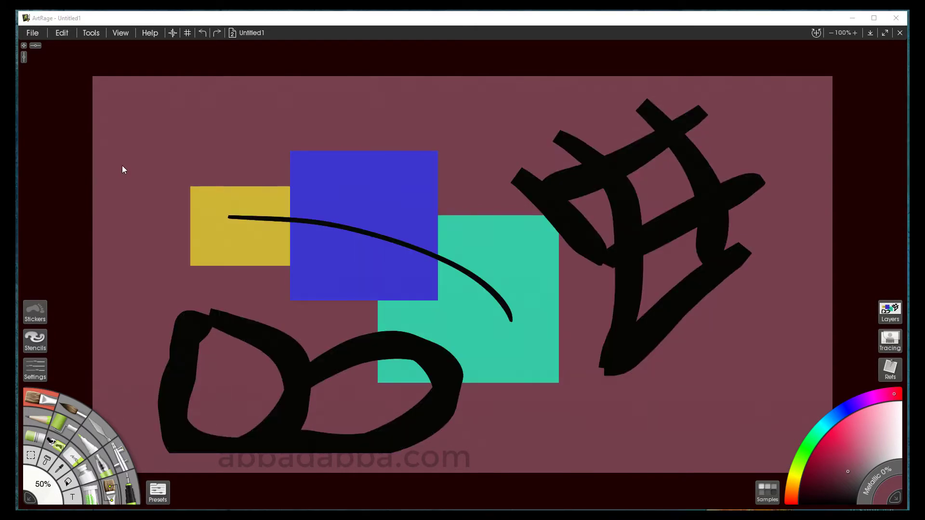
- Open the Warp filter and cancel it, then bring the Filters list back up
click(62, 33)
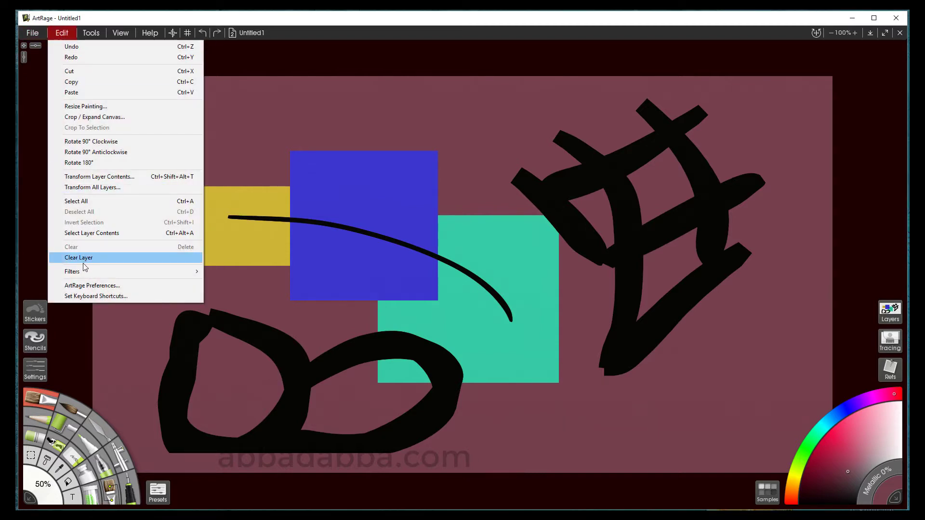
mouse_move(101, 272)
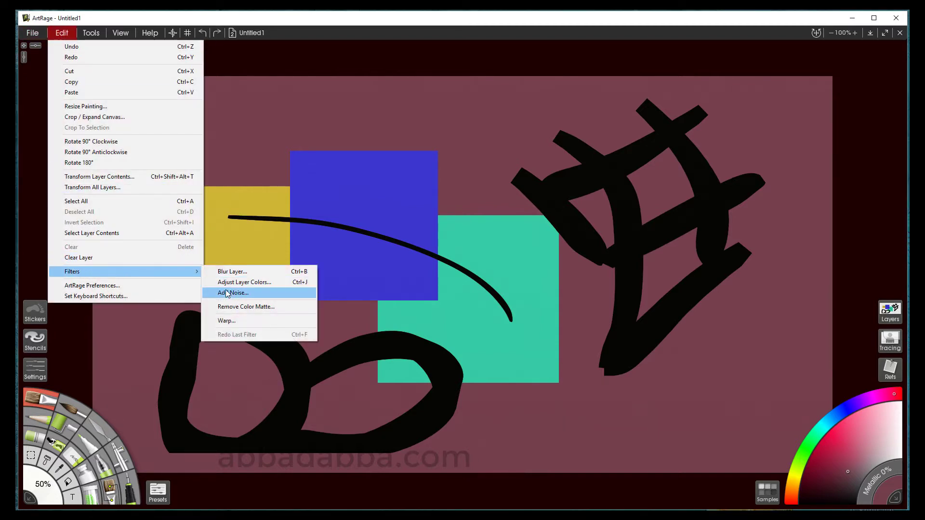
click(236, 320)
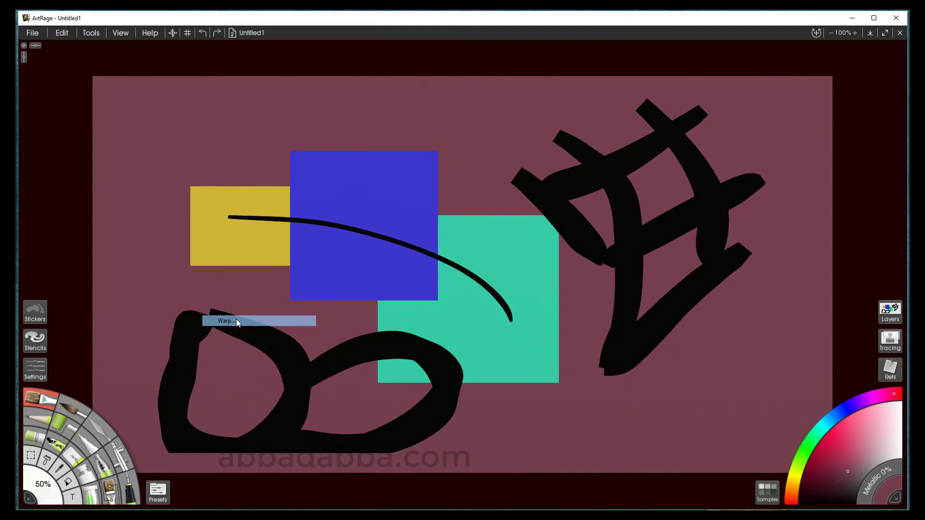
click(492, 303)
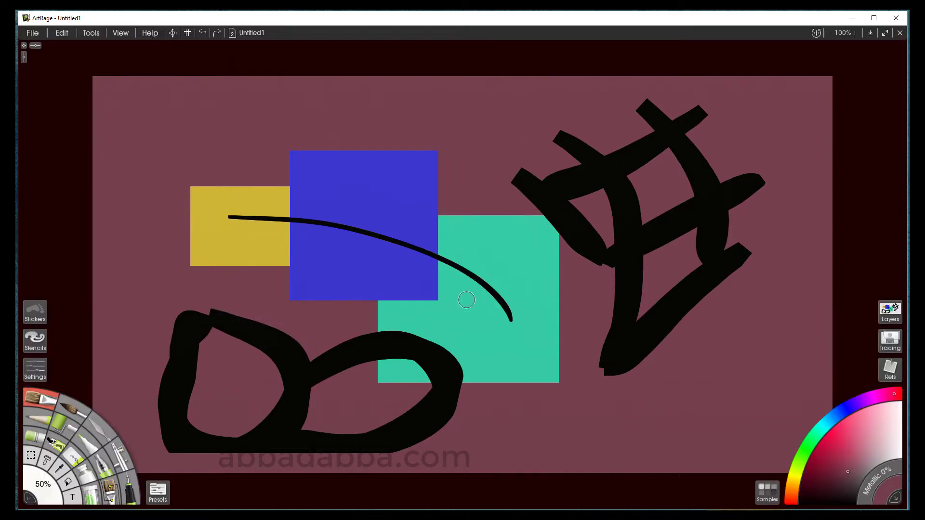
click(62, 33)
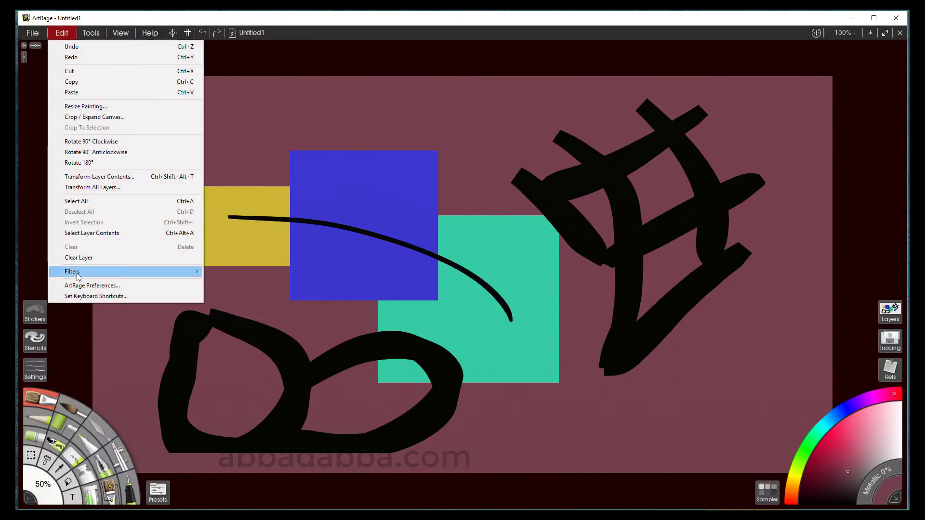
- Erase the blue square with Remove Color Matte, sampling the blue as the matte colour
click(251, 307)
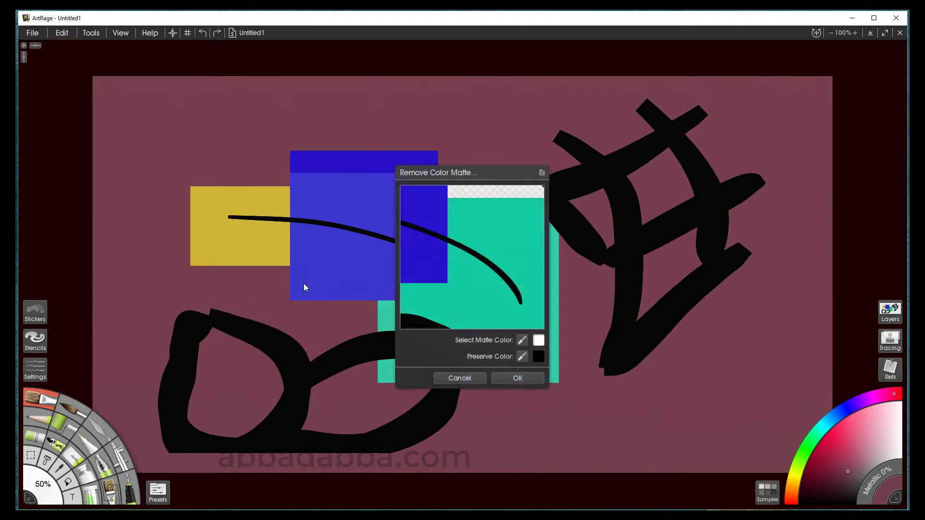
drag(483, 174, 616, 168)
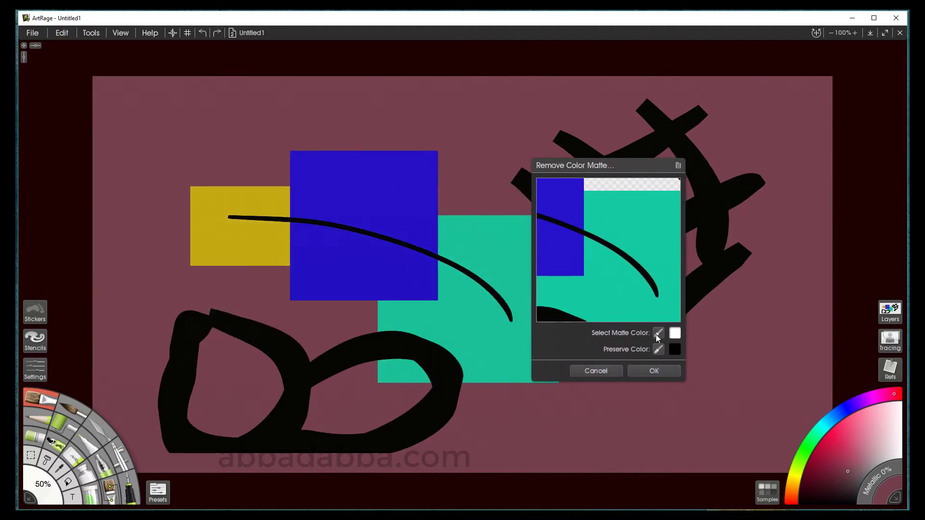
click(363, 194)
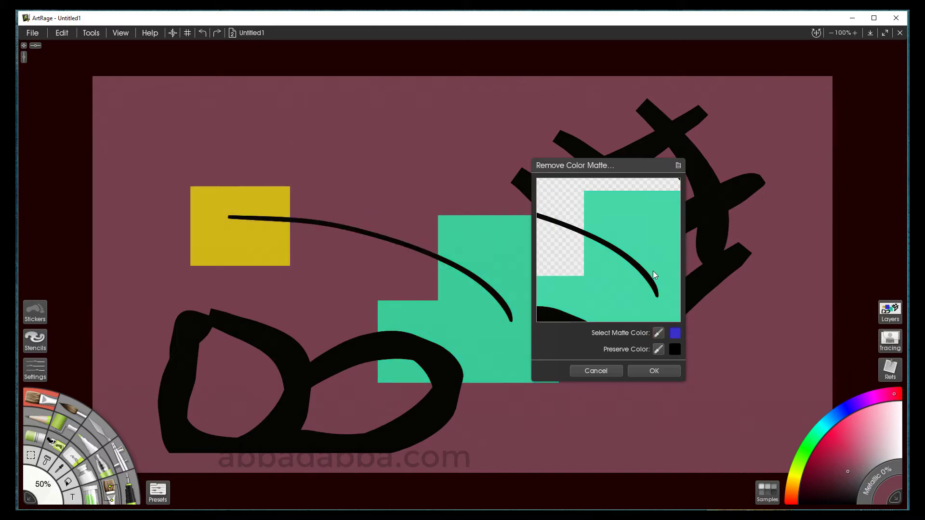
click(647, 371)
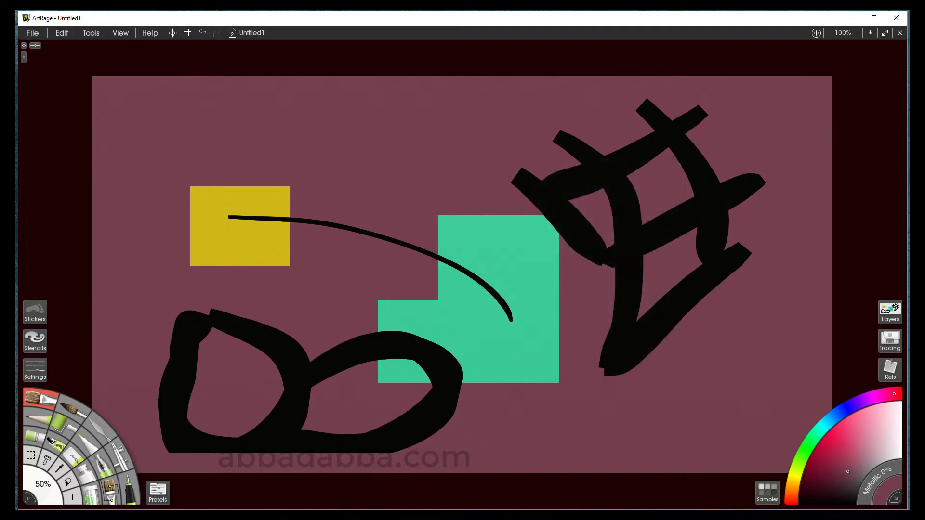
- Undo the matte removal, select the Paint Fill tool and show its settings
key(ctrl+z)
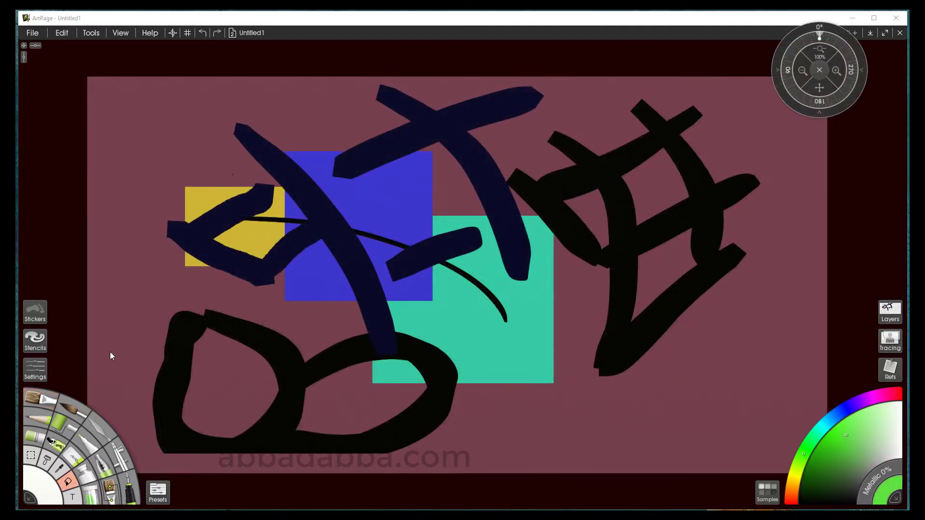
click(67, 479)
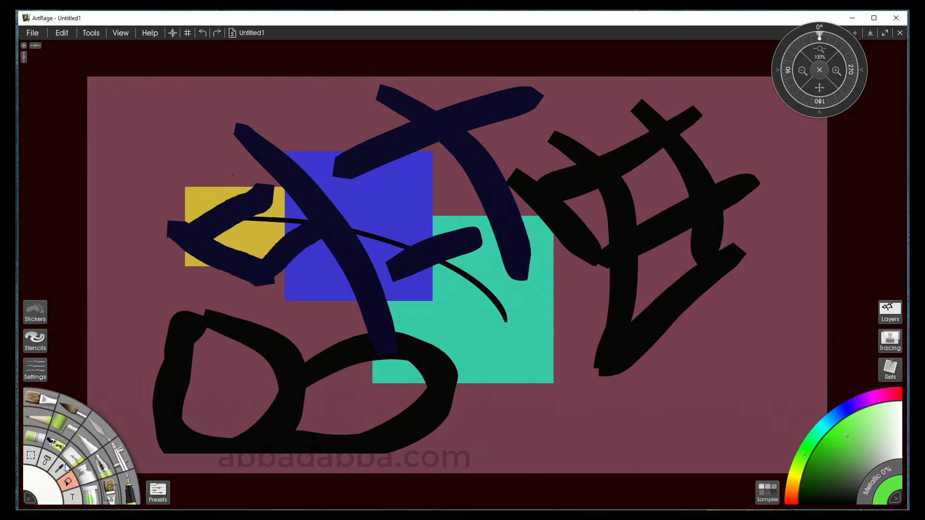
click(36, 369)
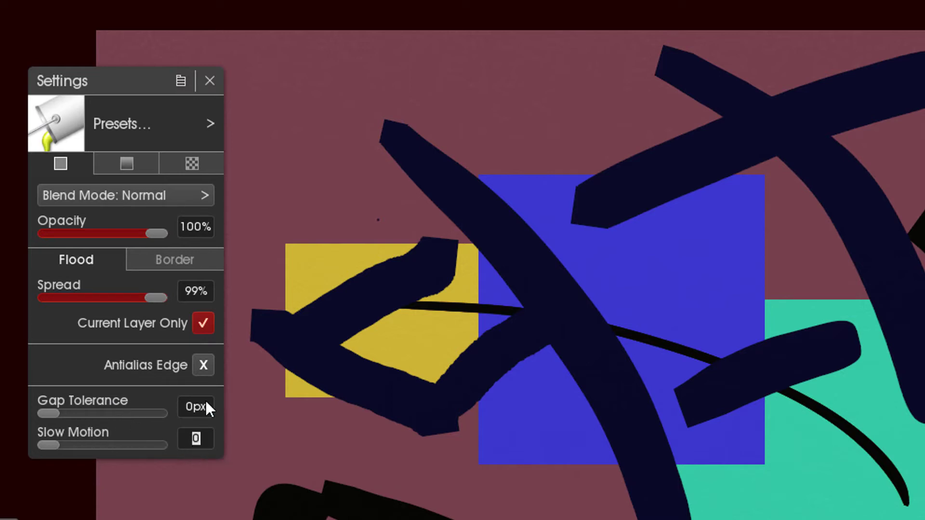
- Set Slow Motion to 50% and fill the yellow area bright green
text(50)
key(Return)
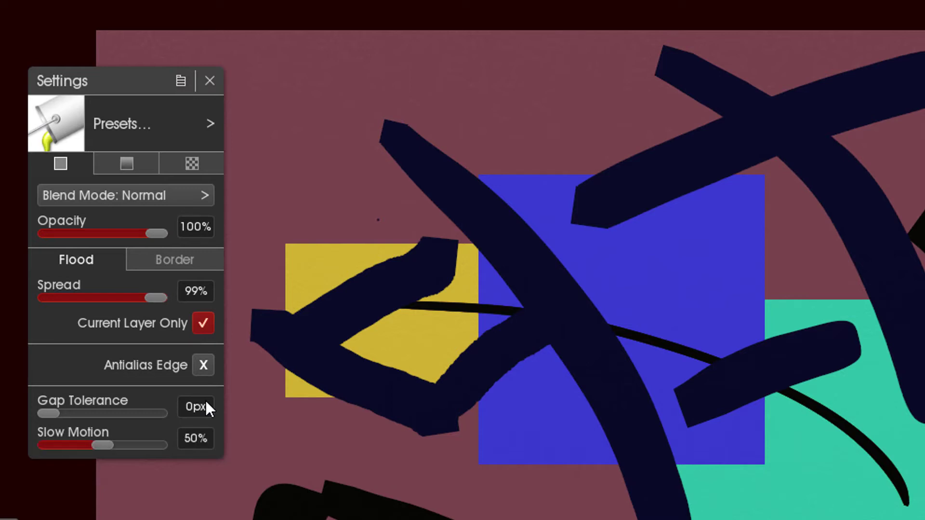
click(421, 345)
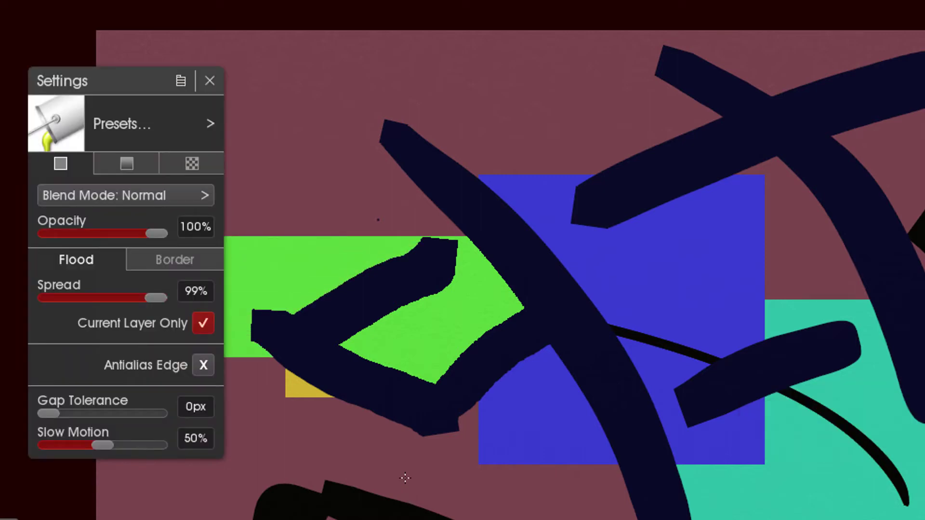
- Undo that fill, lower Slow Motion to 0%, and fill inside the dark strokes green
click(210, 82)
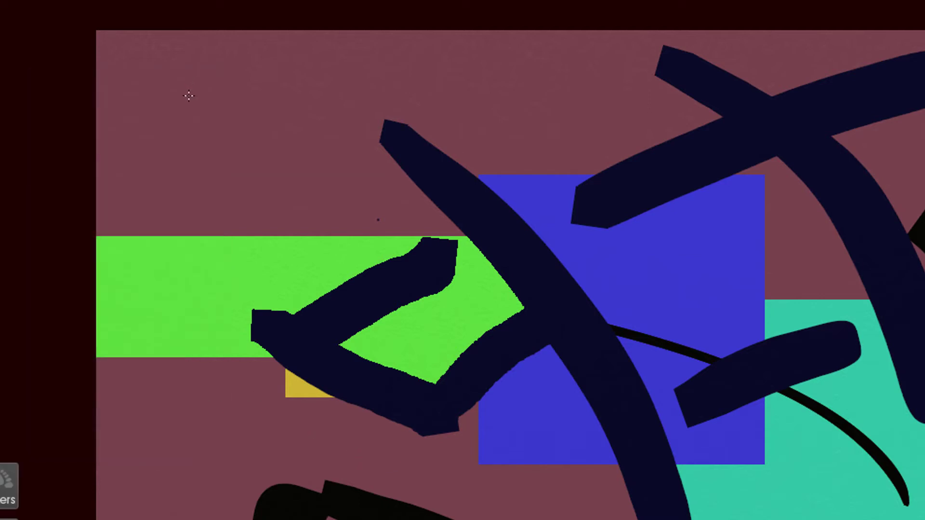
key(ctrl+z)
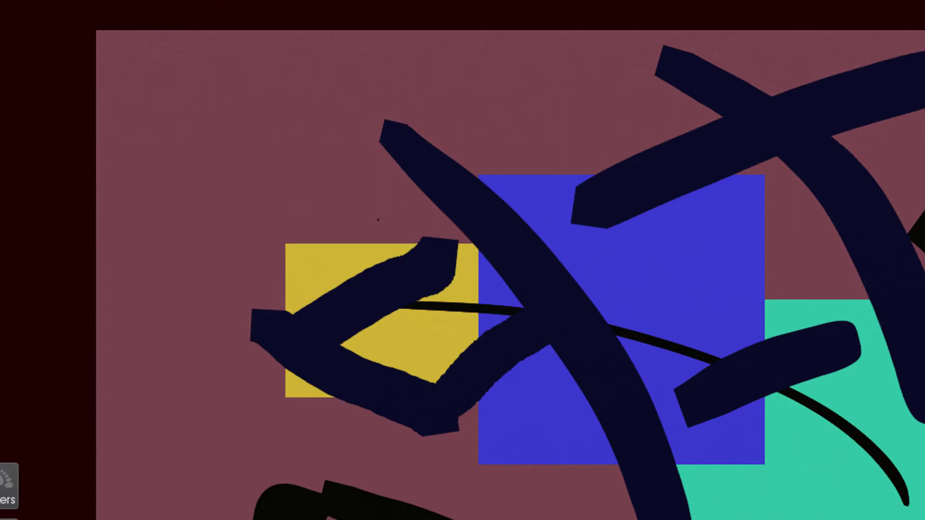
click(99, 503)
drag(111, 440, 104, 409)
click(431, 342)
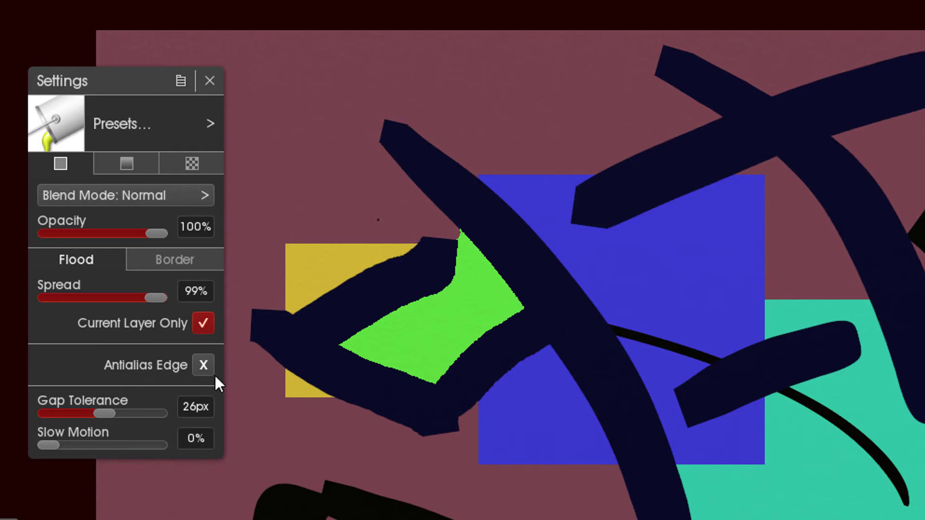
- Undo the green fill and switch the fill to Border mode with black from the stroke
click(210, 81)
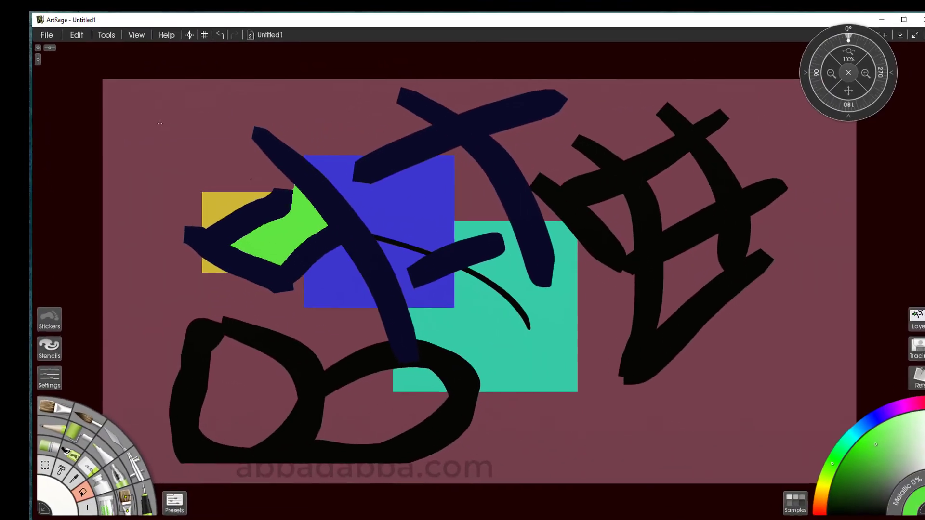
key(ctrl+z)
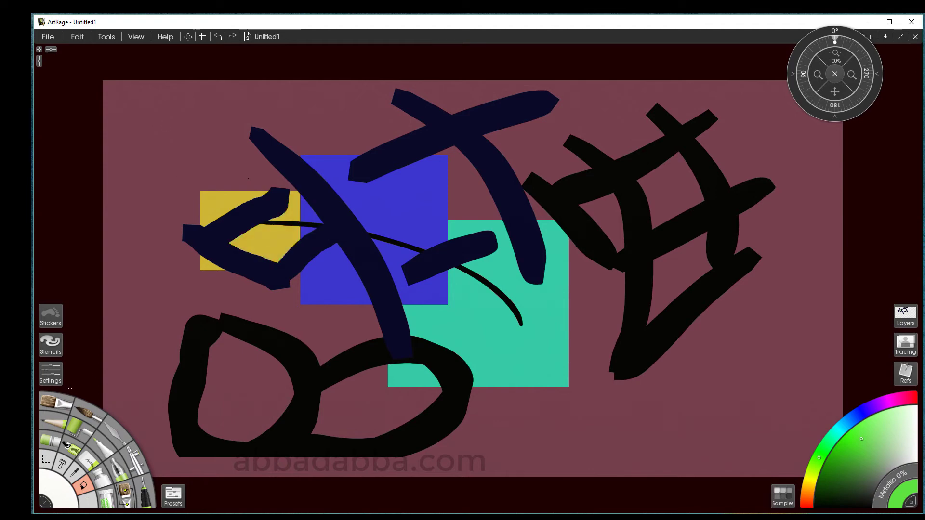
click(55, 369)
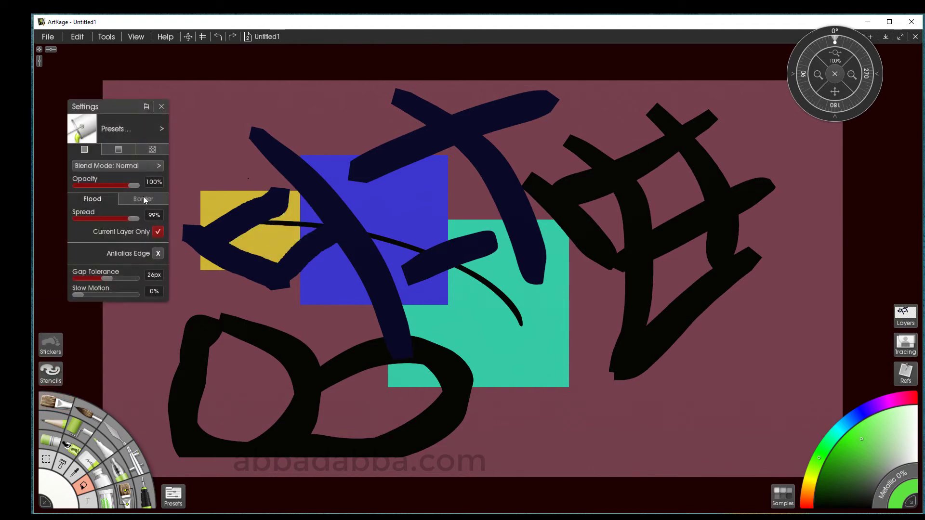
click(143, 198)
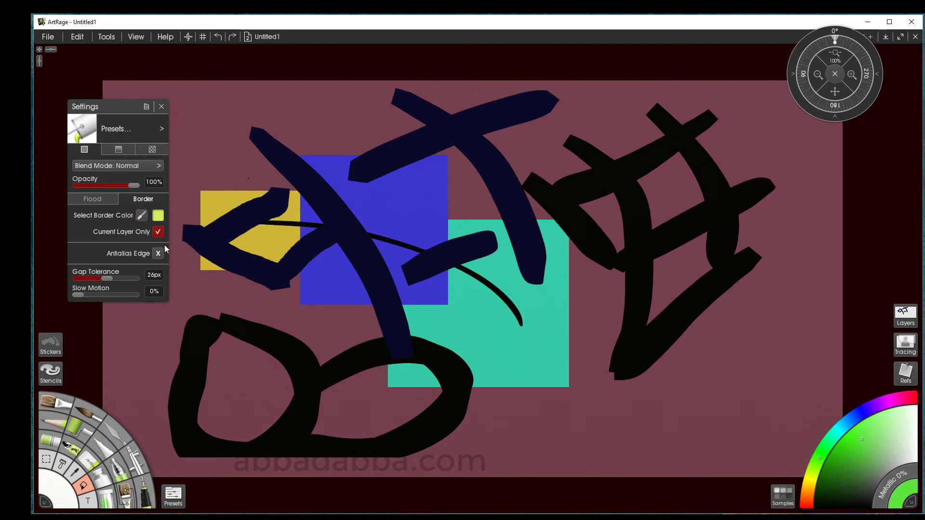
click(141, 216)
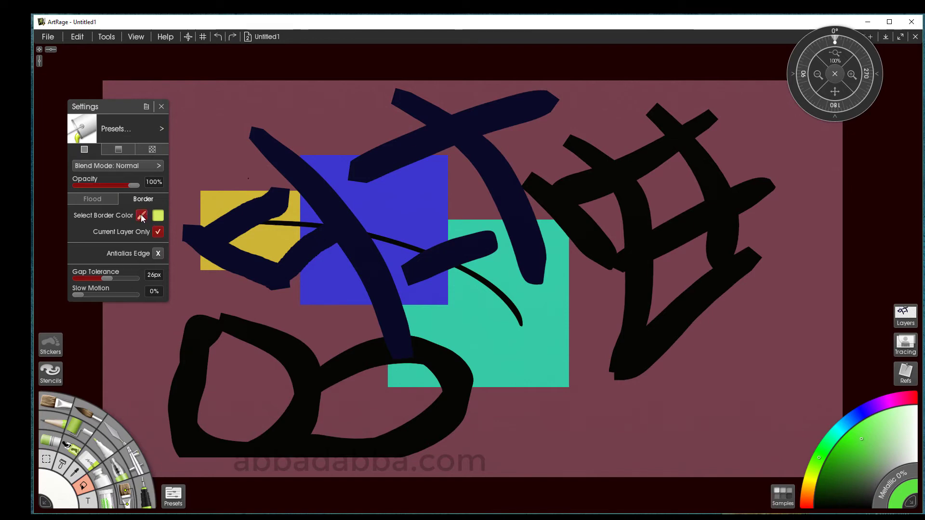
click(158, 232)
click(203, 334)
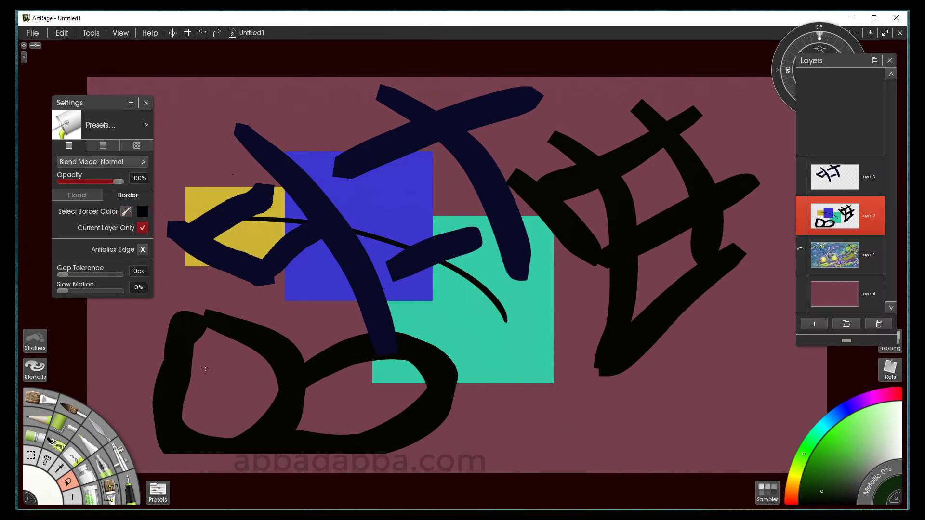
- Fill the left black loop dark green, undo, and fill it again
click(220, 383)
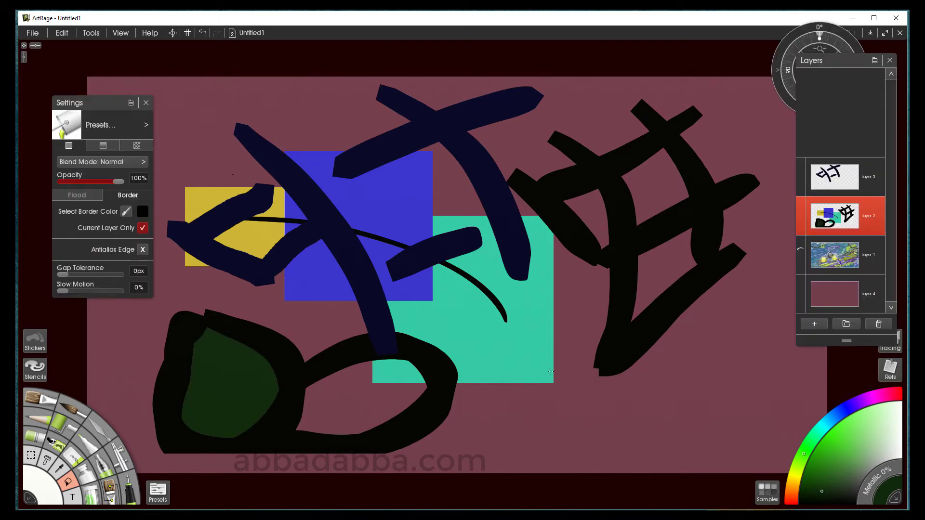
key(ctrl+z)
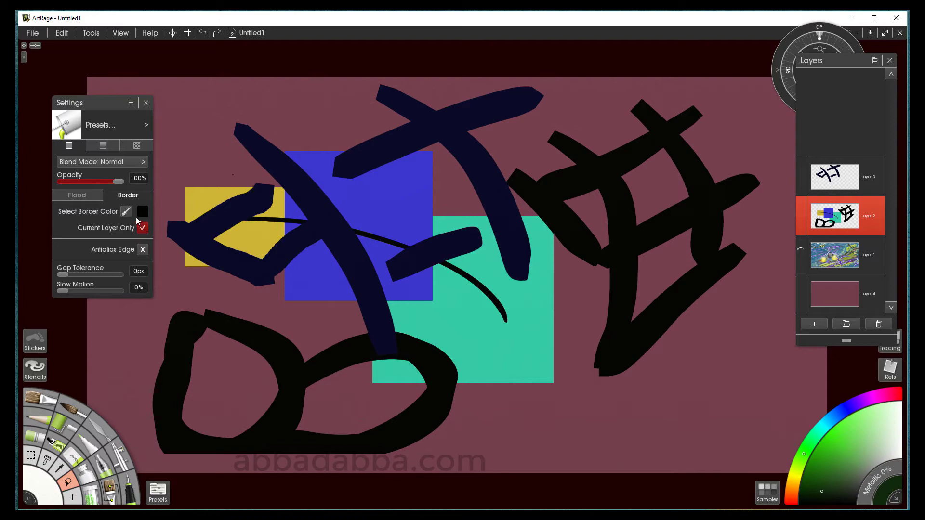
click(218, 375)
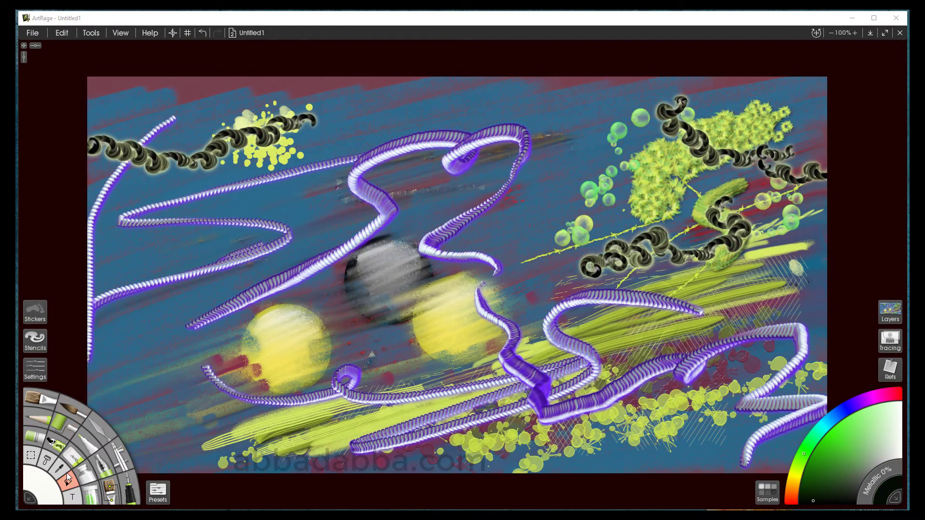
- Select the Color Sampler, show its settings, and open the Samples panel
click(59, 472)
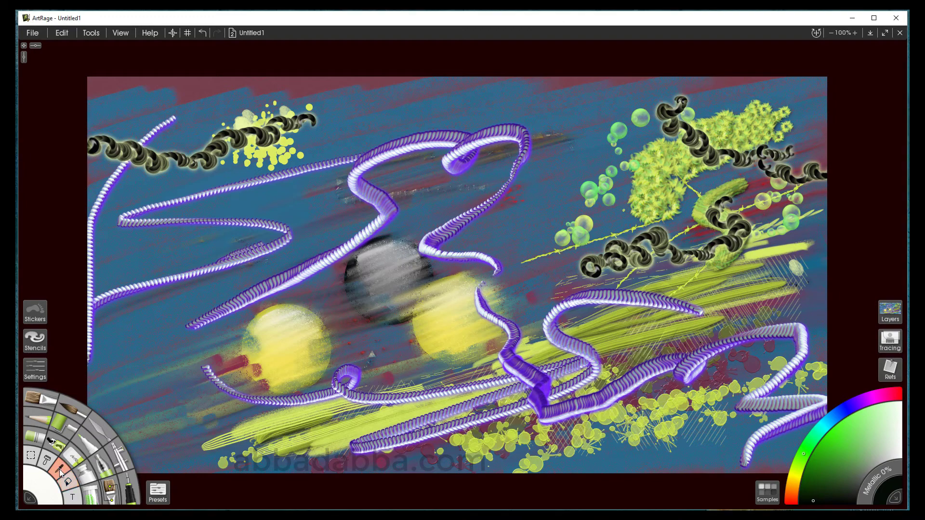
click(38, 376)
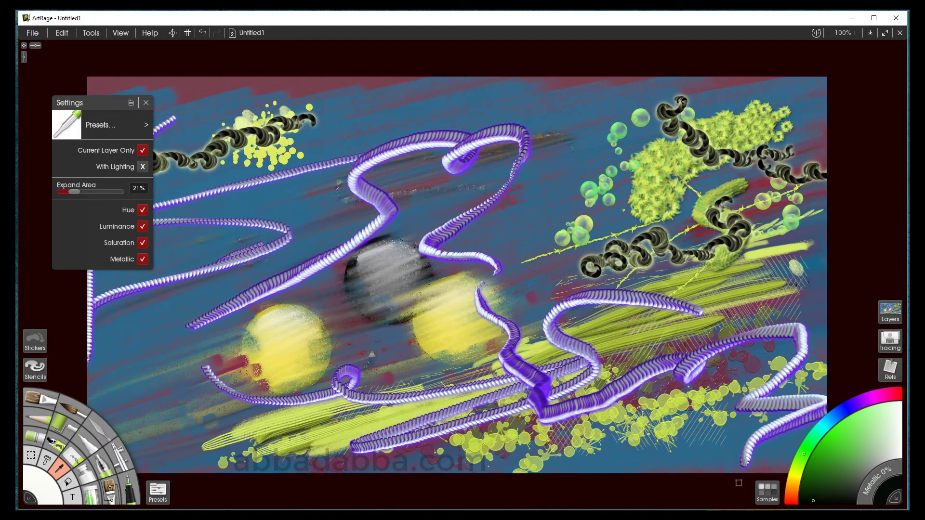
click(766, 490)
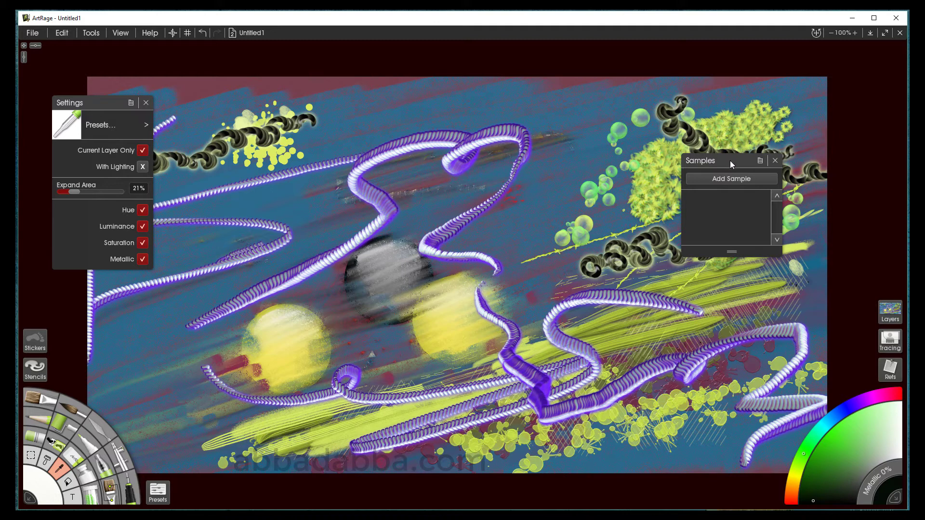
- Place the Samples list beside the sampler settings and save two colour samples, including the yellow sphere
drag(725, 163, 140, 304)
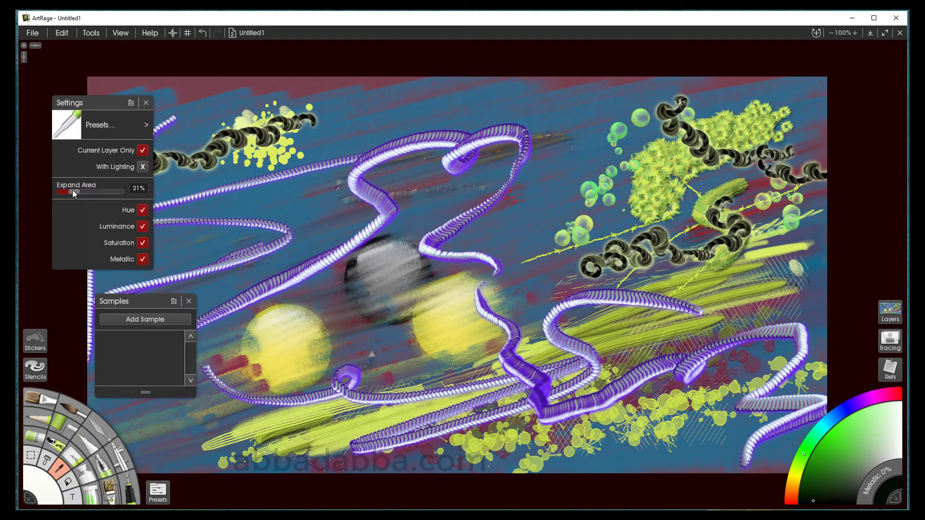
mouse_move(73, 190)
mouse_down()
mouse_move(83, 189)
mouse_move(59, 192)
mouse_up()
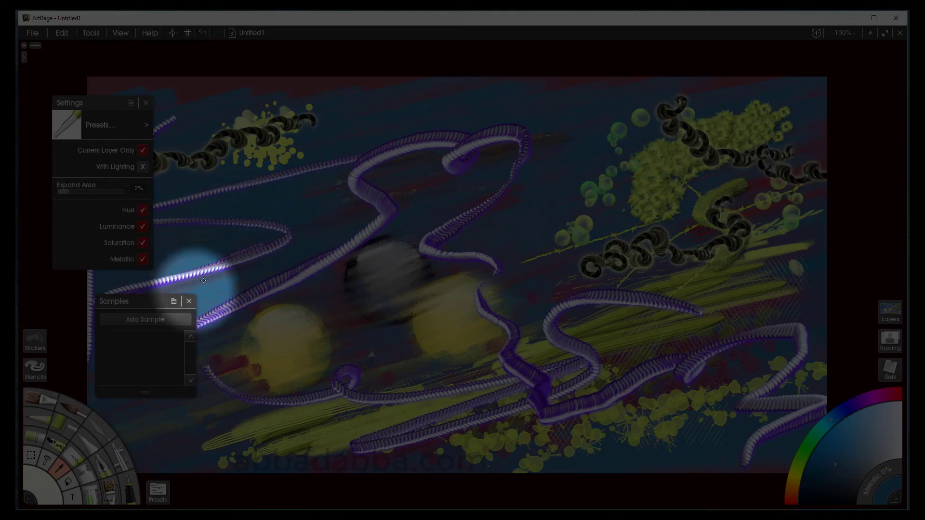
click(149, 318)
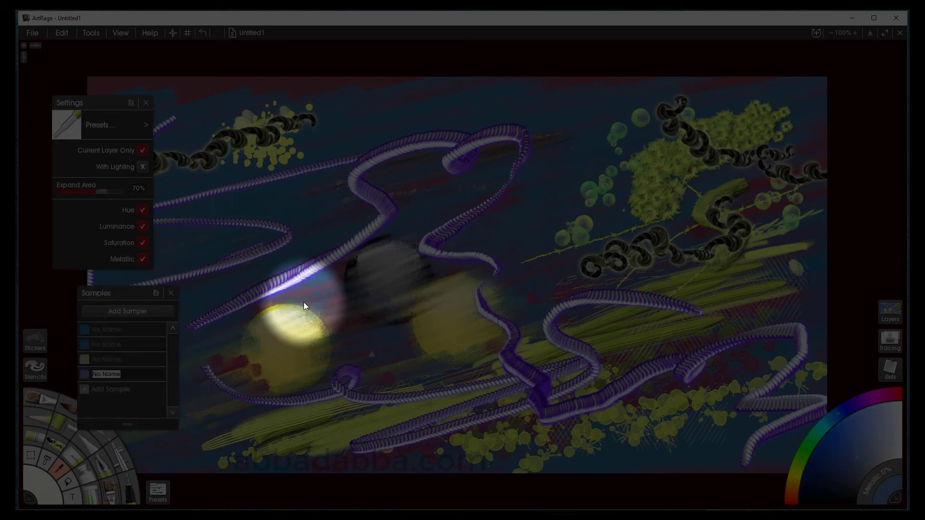
click(300, 308)
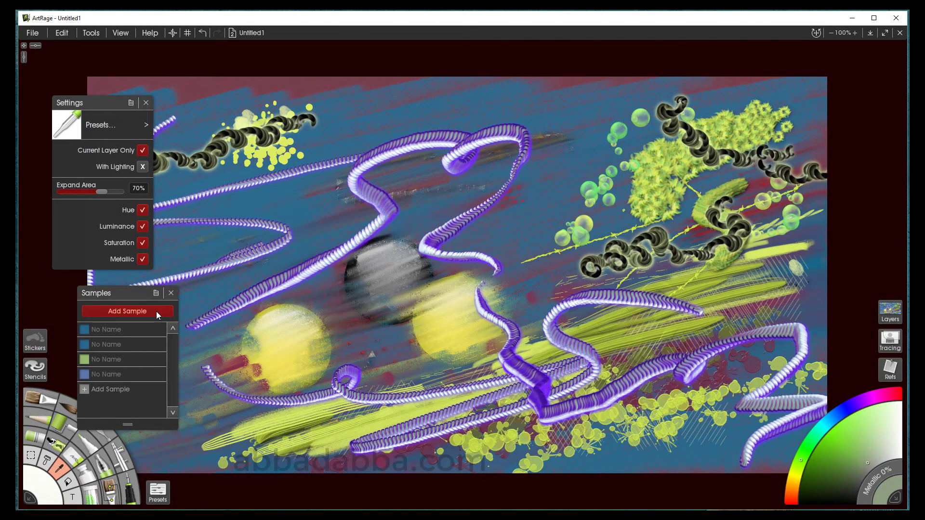
click(157, 311)
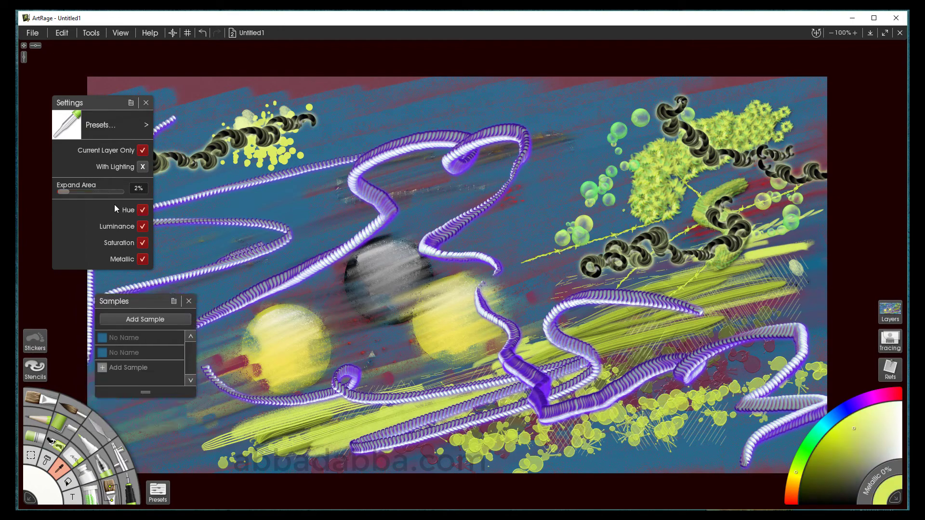
- Set the sampler's expand area to 70% and save a green sample from the painting
drag(73, 193, 104, 192)
click(255, 161)
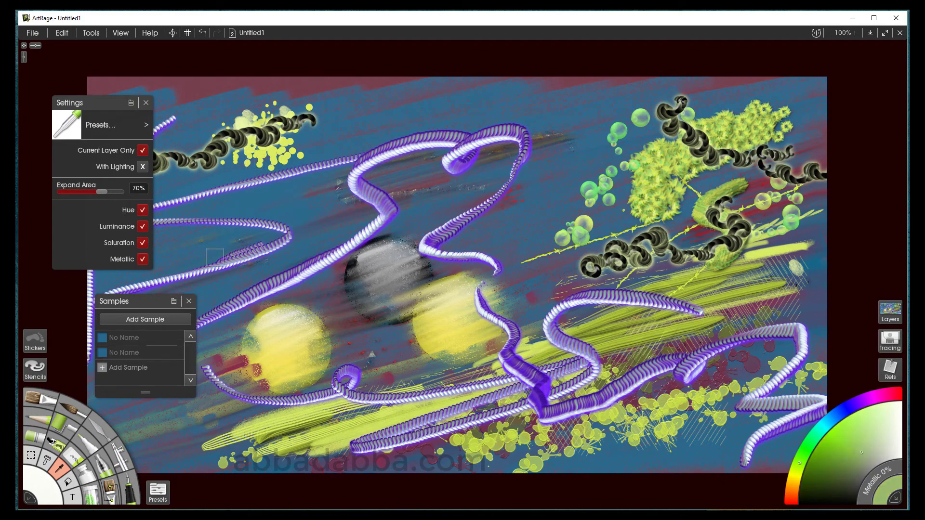
click(156, 320)
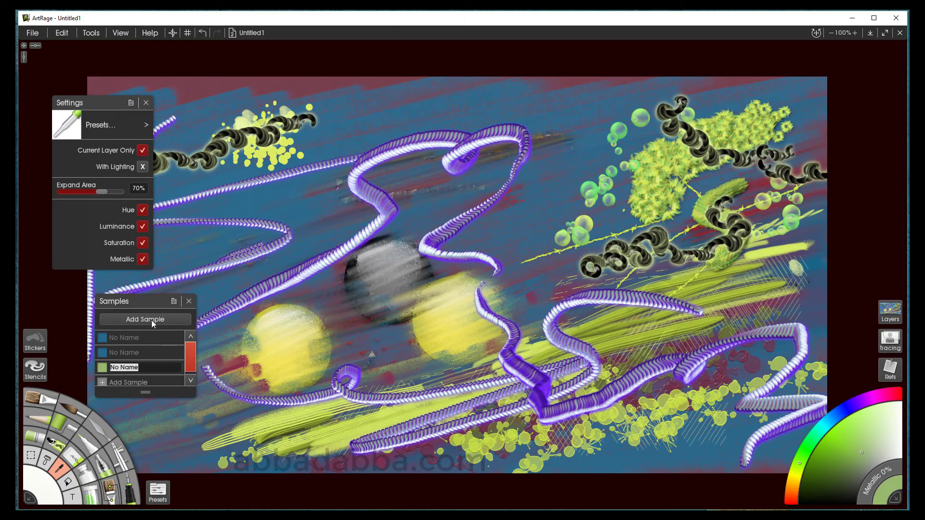
- Toggle luminance, saturation, metallic and lighting sampling off and on, then select the Oil Brush
click(142, 227)
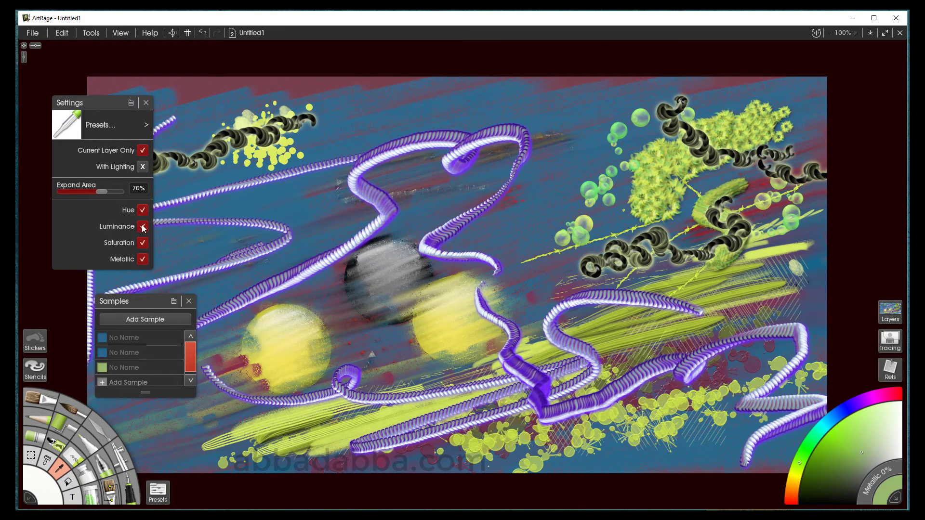
click(143, 243)
click(143, 260)
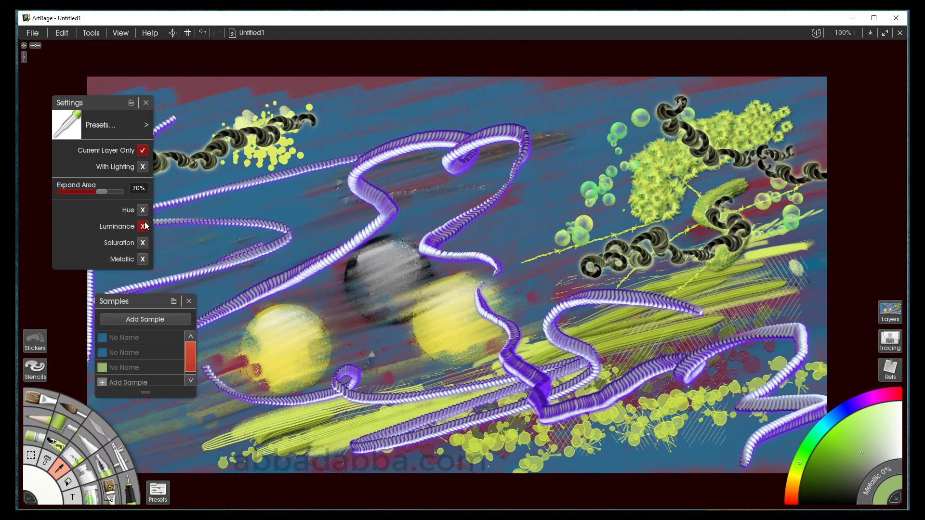
click(143, 226)
click(142, 243)
click(142, 259)
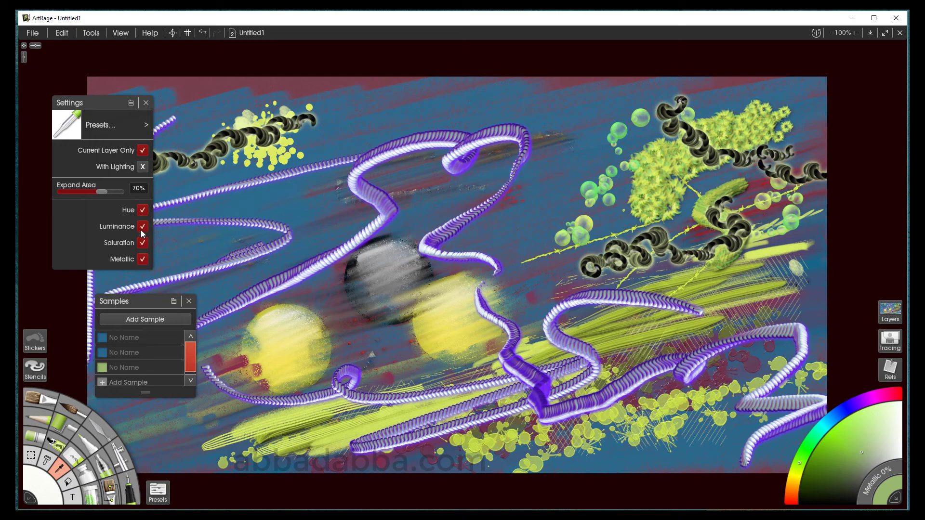
click(143, 168)
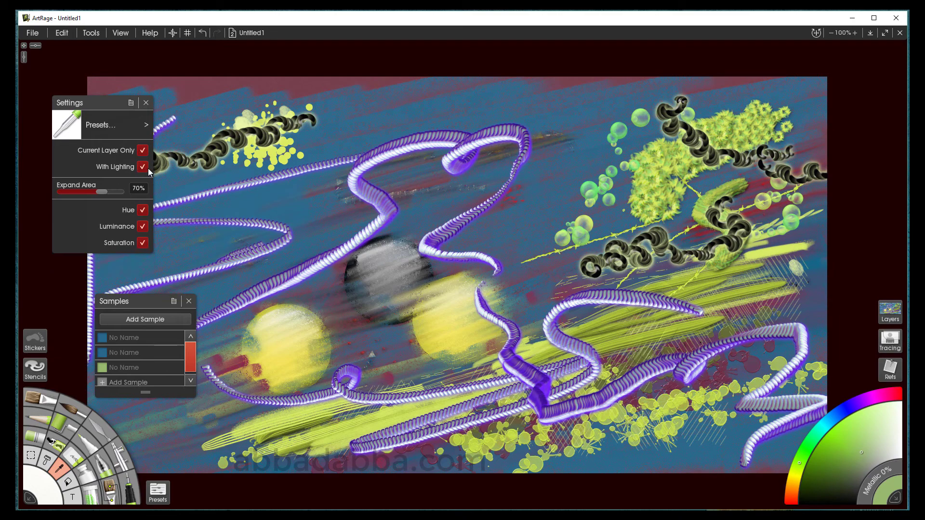
click(144, 168)
click(41, 398)
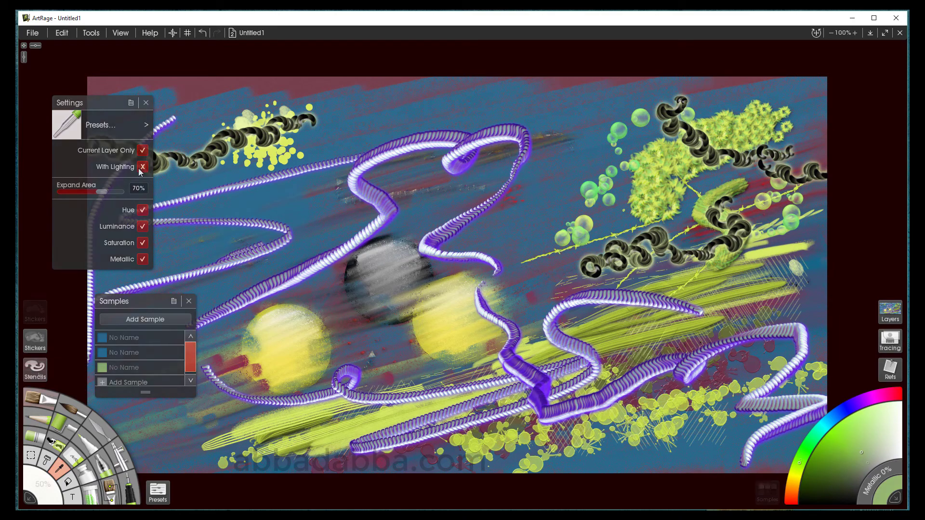
- Enlarge and raise the Oil Brush presets list, then close it and the Driest Brush settings
click(158, 492)
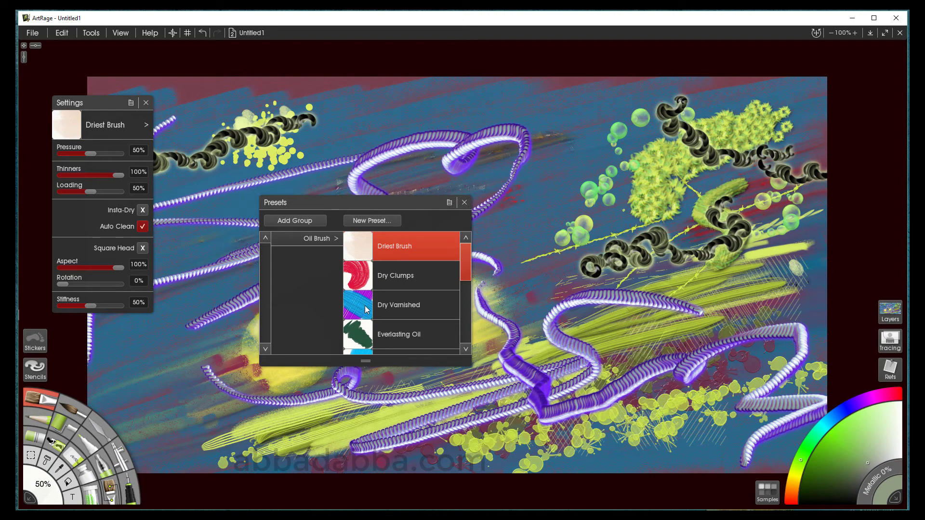
drag(365, 363, 362, 407)
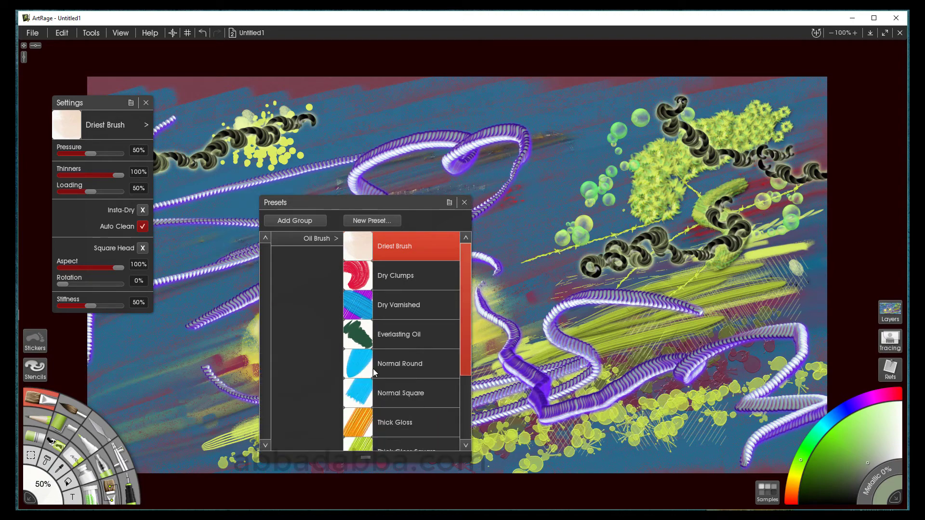
drag(389, 201, 326, 118)
drag(302, 377, 300, 490)
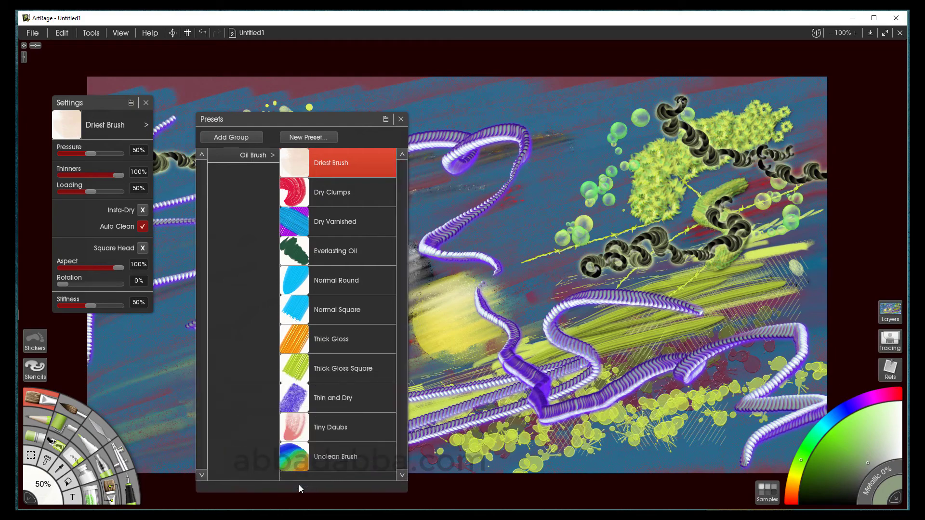
click(402, 120)
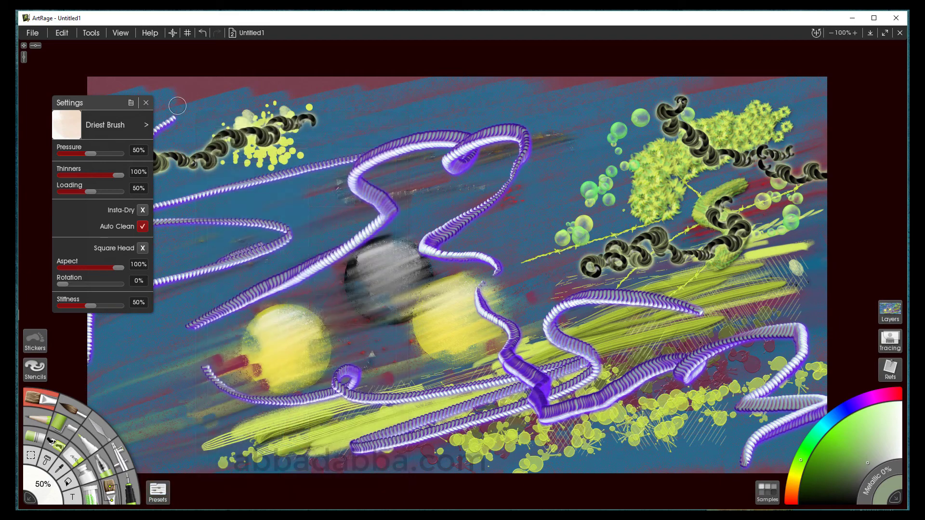
click(146, 103)
- Switch to Docking interface mode and dock the Oil Brush tool presets list
click(114, 33)
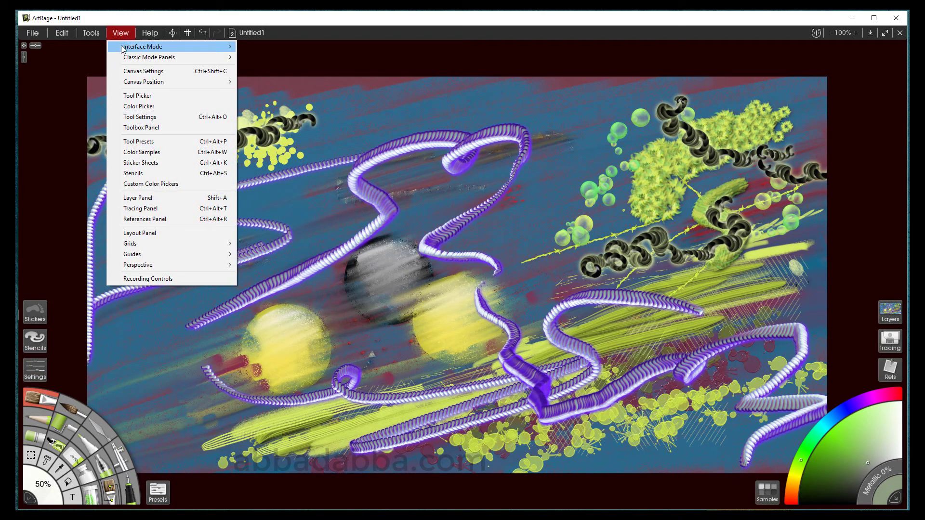
mouse_move(124, 47)
click(63, 57)
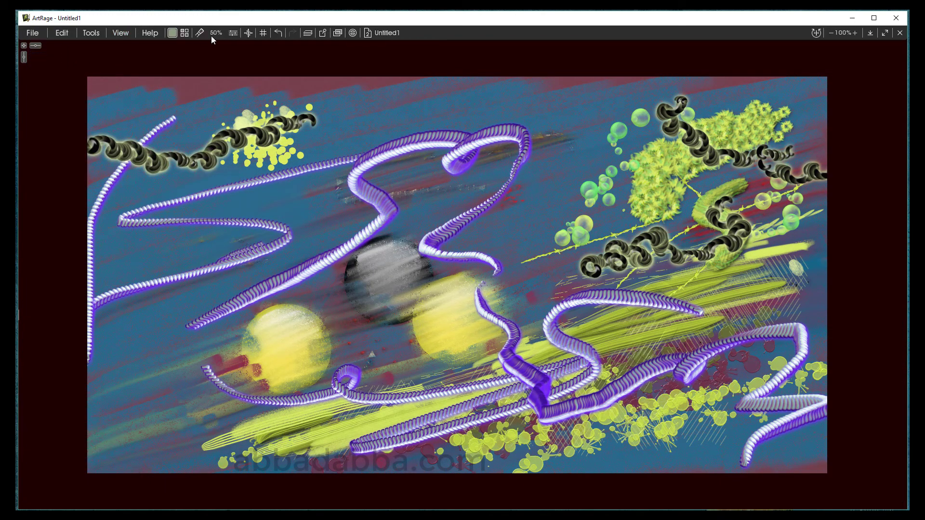
click(234, 37)
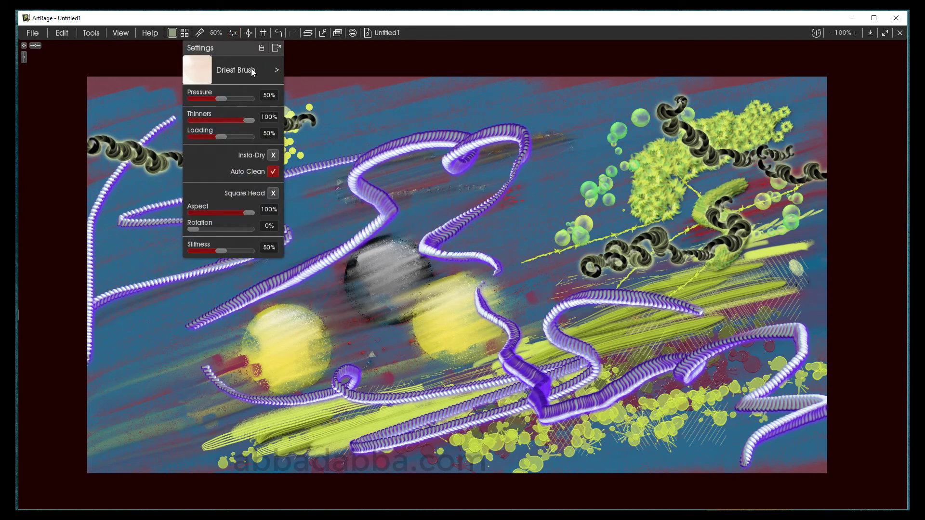
click(251, 70)
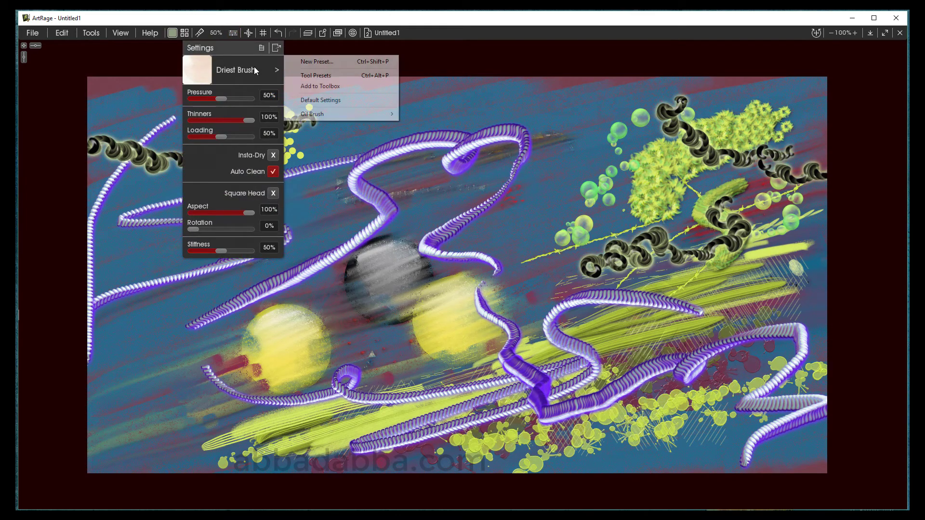
click(318, 77)
mouse_move(353, 133)
mouse_down()
mouse_move(302, 135)
mouse_move(93, 258)
mouse_move(269, 356)
mouse_move(270, 348)
mouse_move(37, 268)
mouse_up()
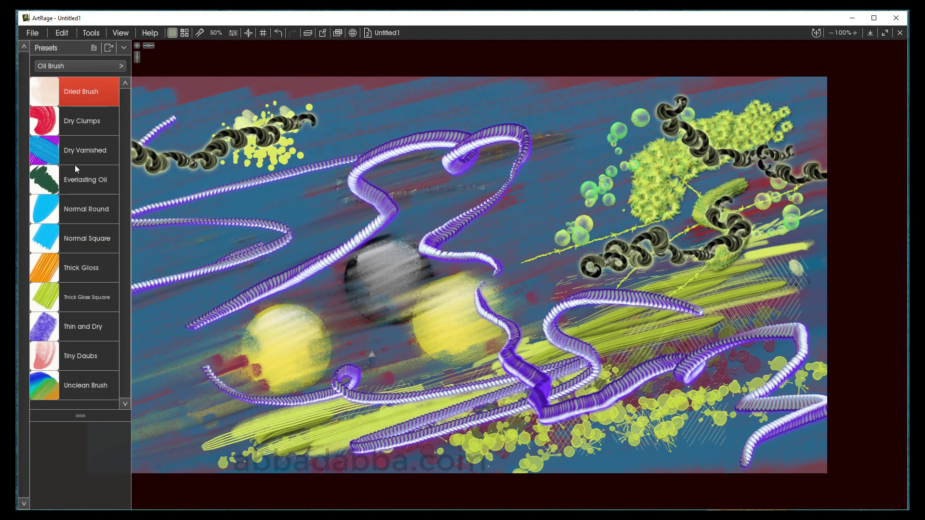
- Delete the Driest Brush and Thick Gloss presets, then restore the default presets
right_click(98, 91)
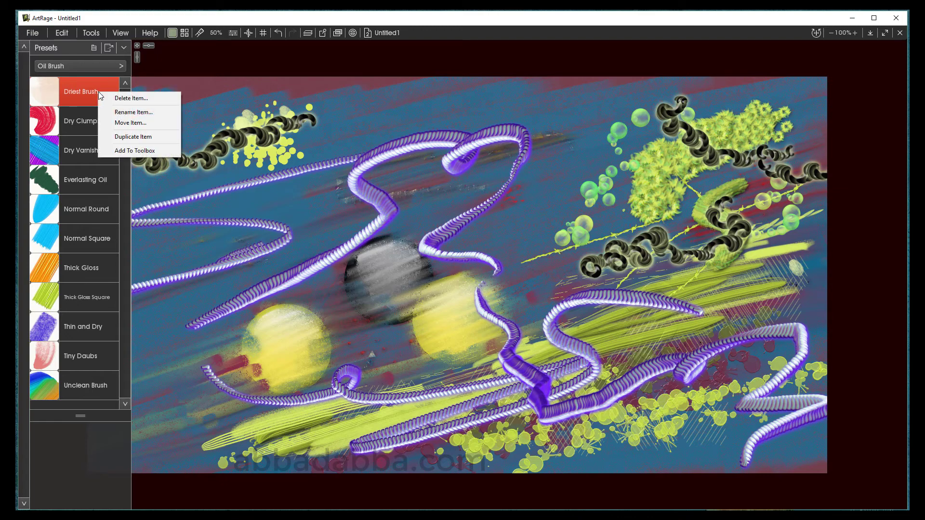
click(120, 99)
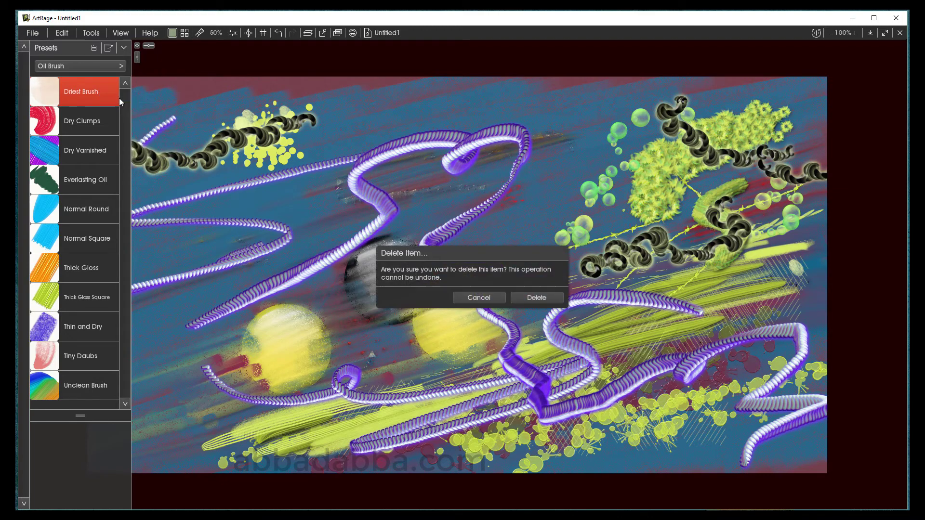
click(537, 295)
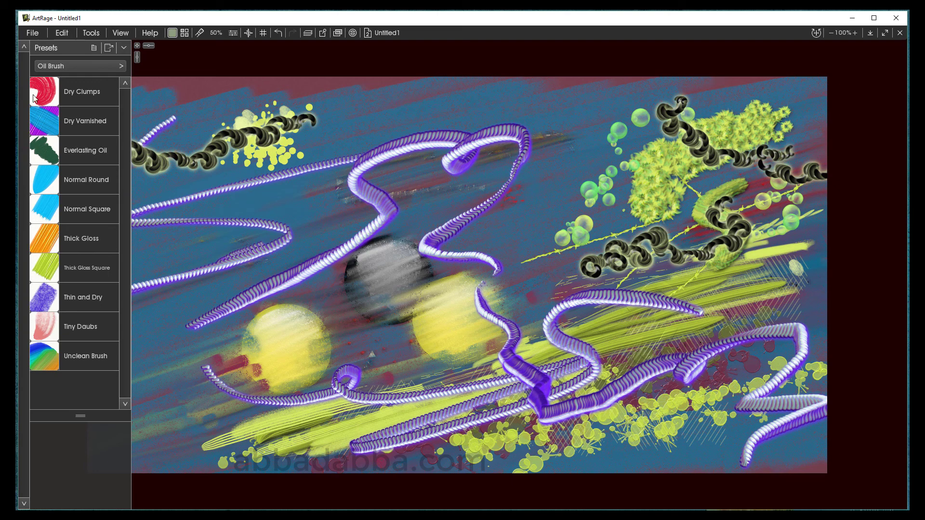
click(89, 239)
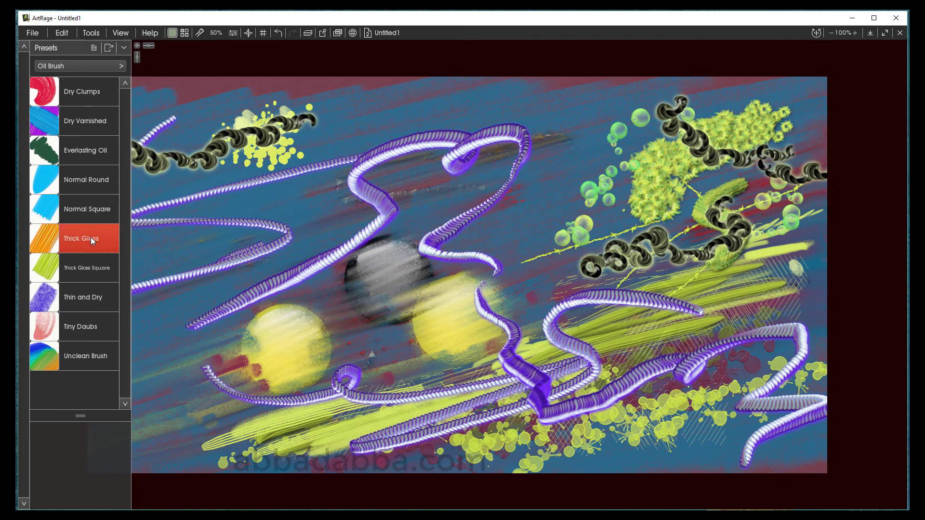
right_click(93, 241)
click(120, 242)
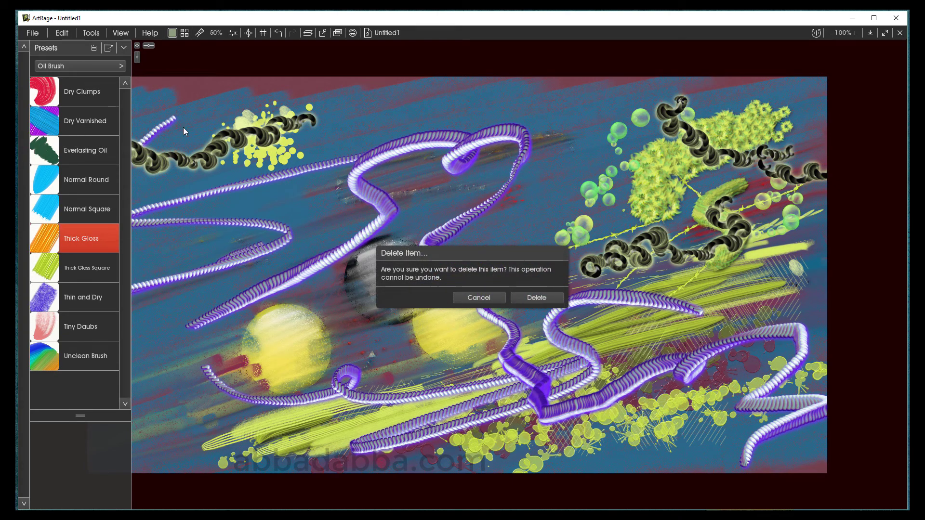
click(535, 298)
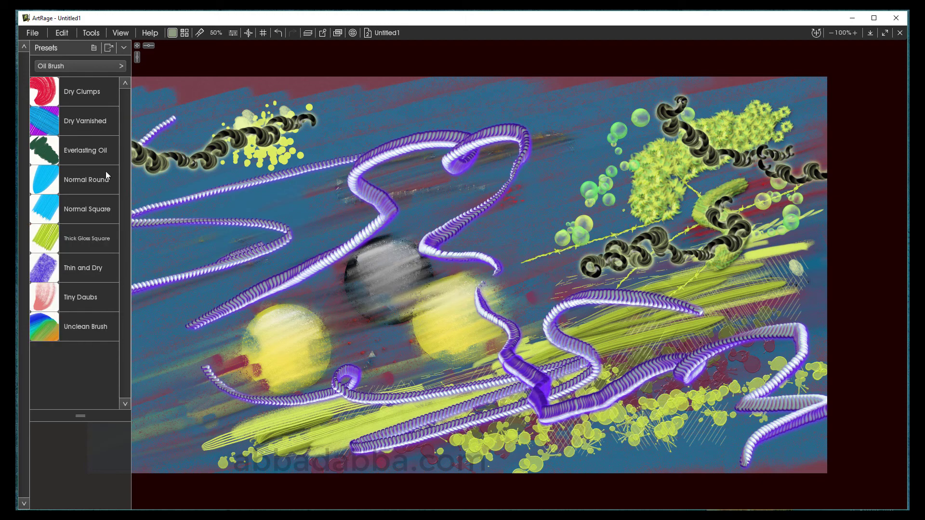
click(93, 49)
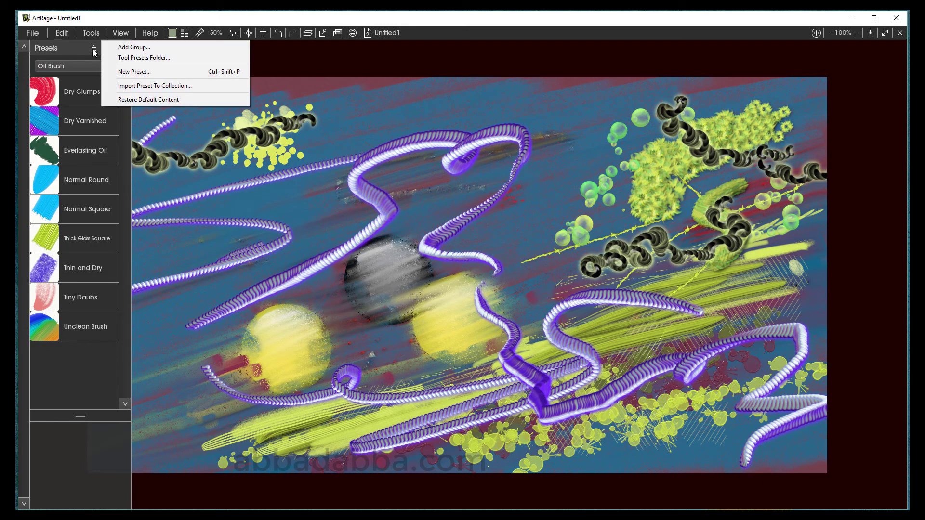
click(161, 99)
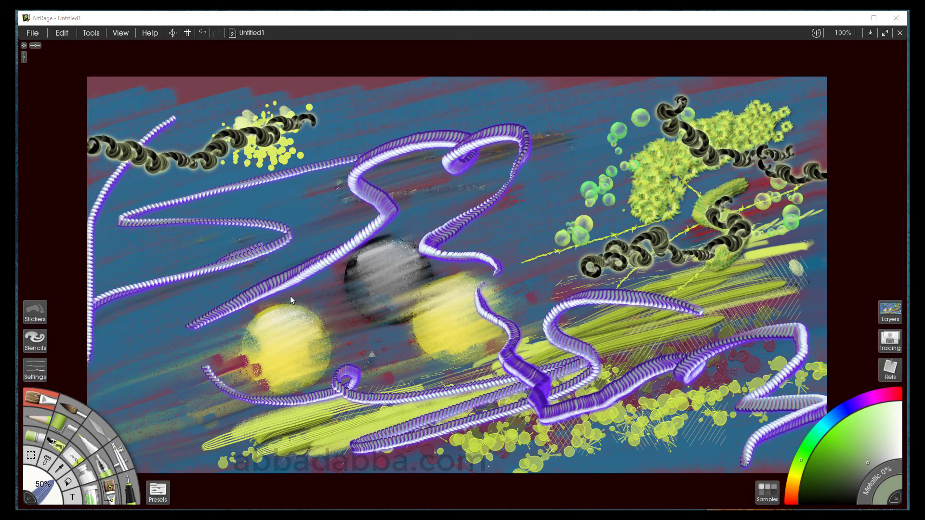
- Zoom the view to 81%, rotate the painting 90° clockwise and back, then rotate it 180°
click(816, 34)
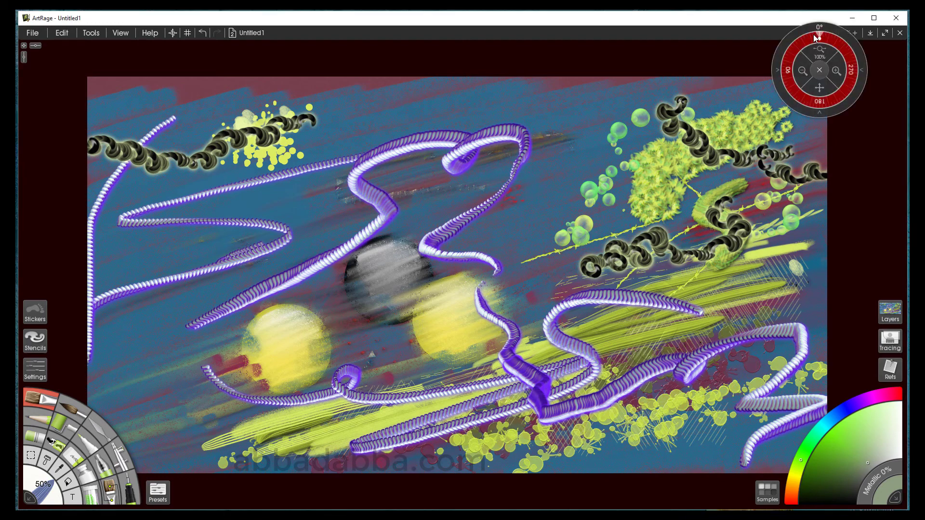
mouse_move(819, 50)
mouse_down()
mouse_move(823, 41)
mouse_move(839, 48)
mouse_move(807, 45)
mouse_move(818, 45)
mouse_up()
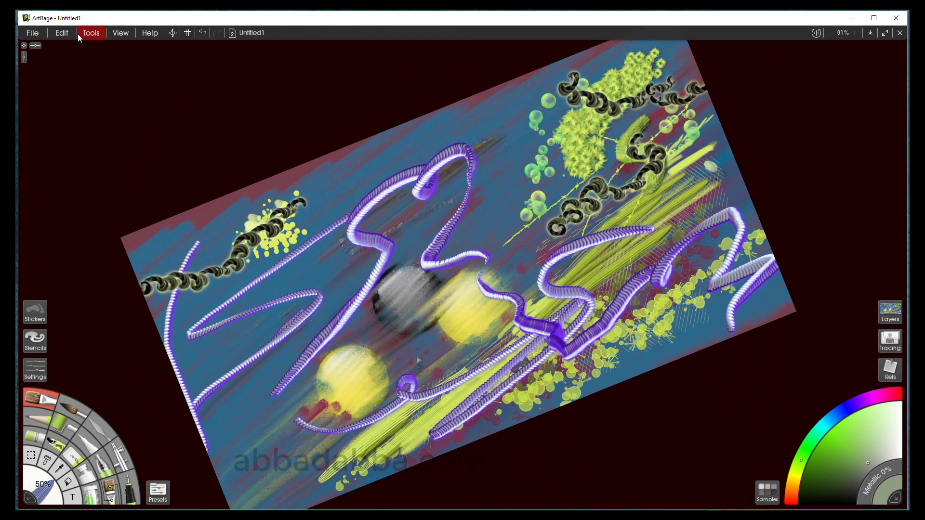
click(62, 33)
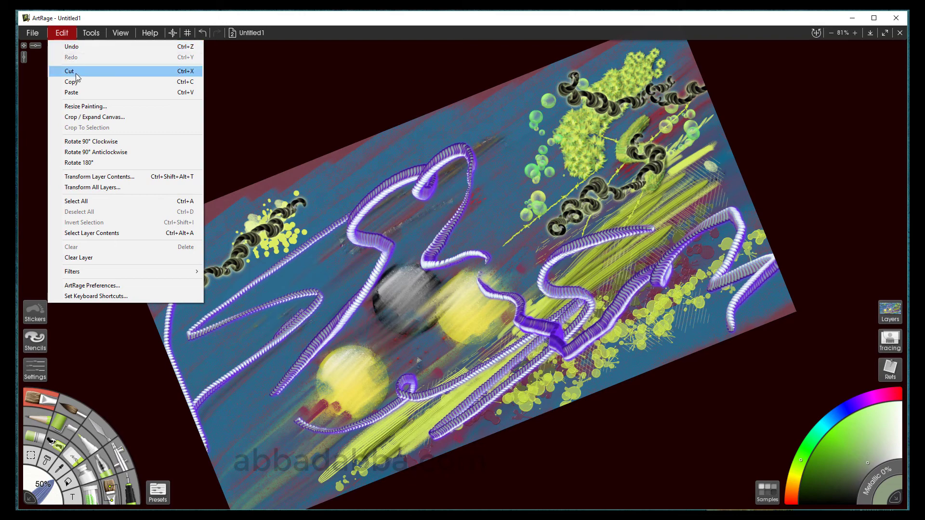
click(104, 143)
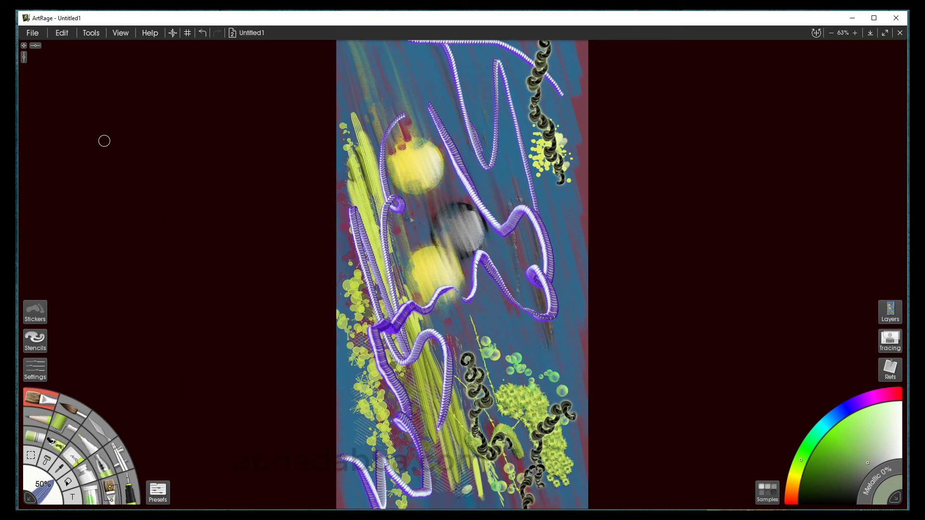
click(62, 33)
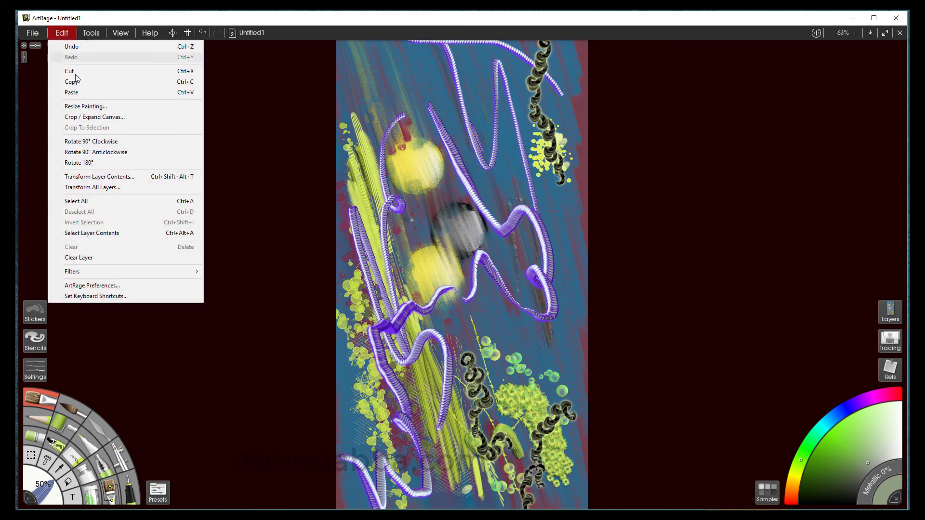
click(92, 149)
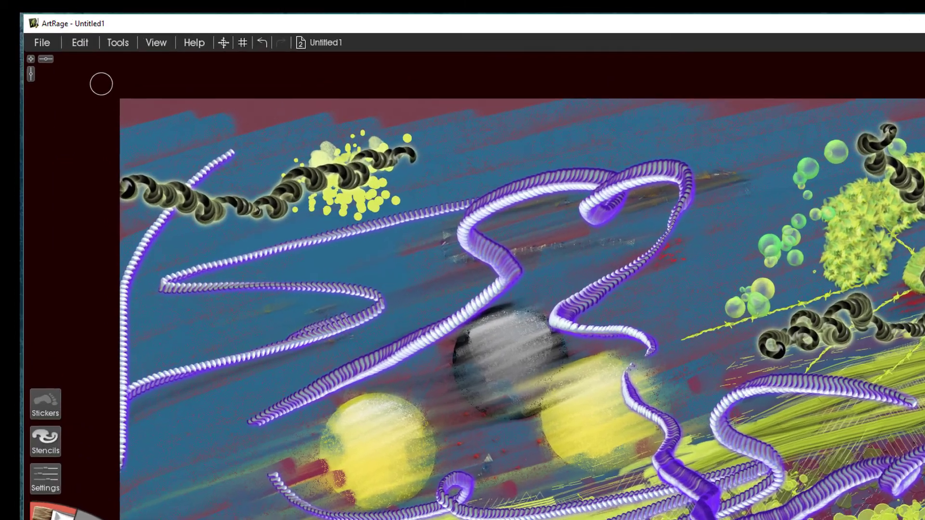
click(80, 43)
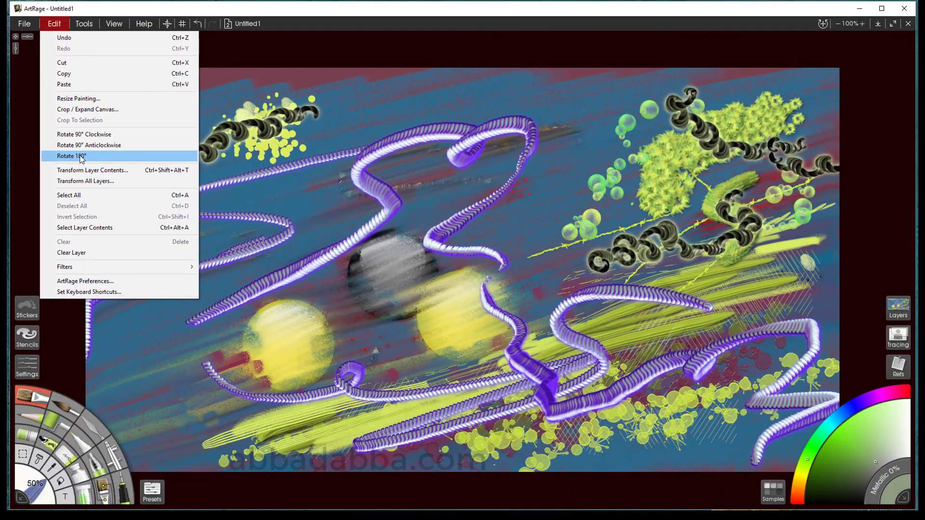
click(81, 157)
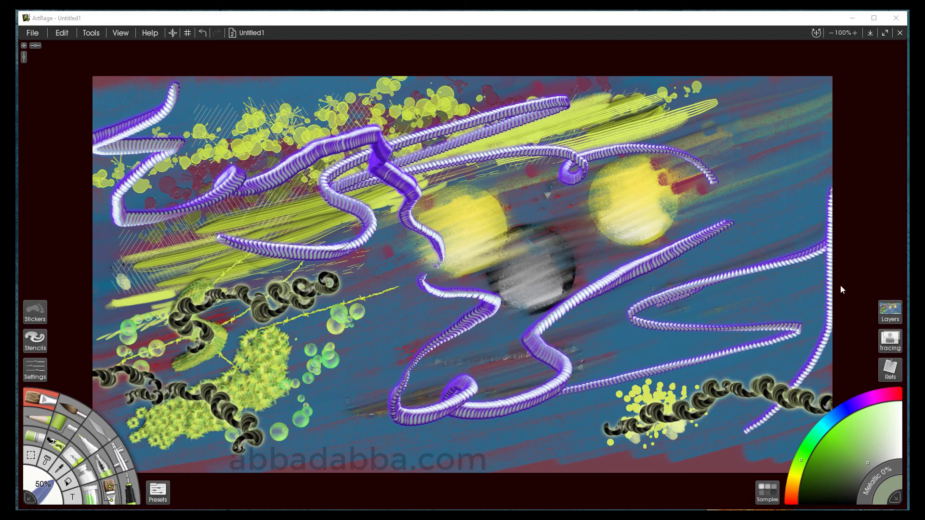
- Open the Layers panel, move it toward the canvas centre, and turn on Large Layer Previews
click(884, 315)
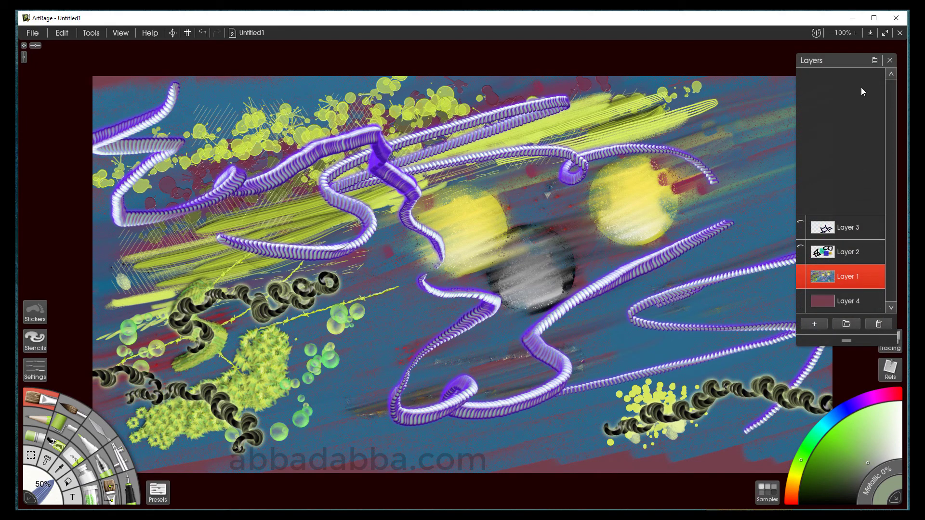
drag(855, 62, 383, 90)
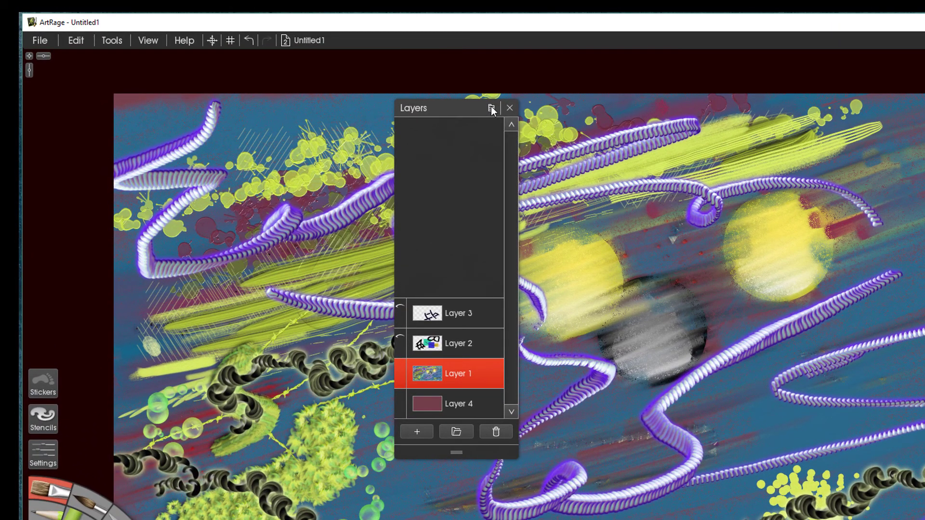
click(491, 109)
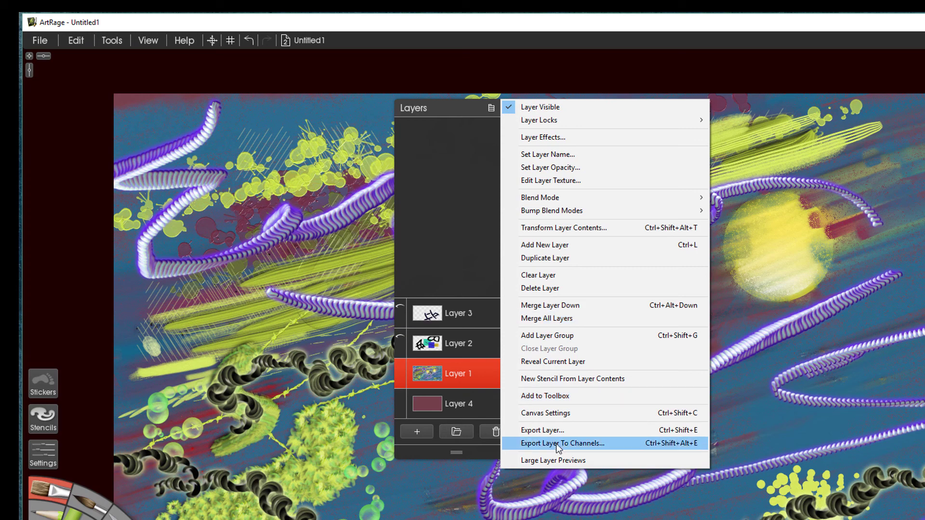
click(555, 462)
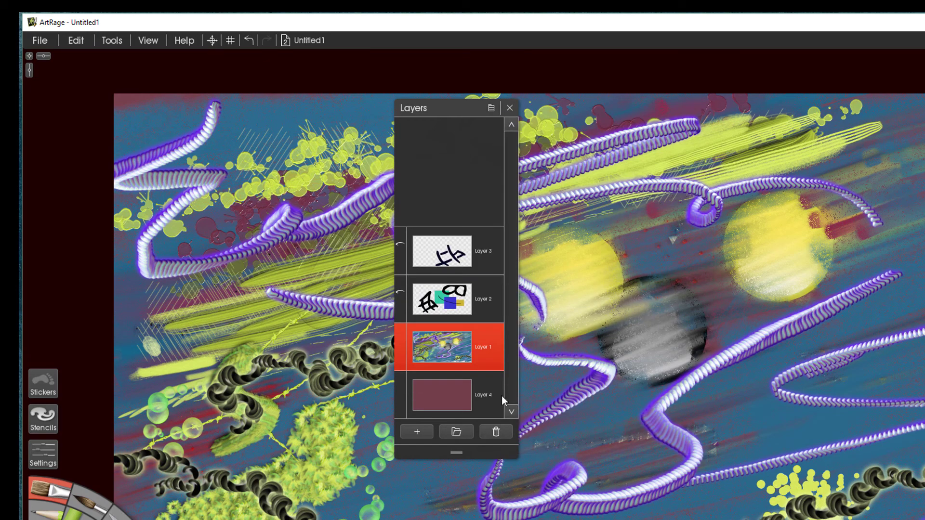
mouse_move(444, 370)
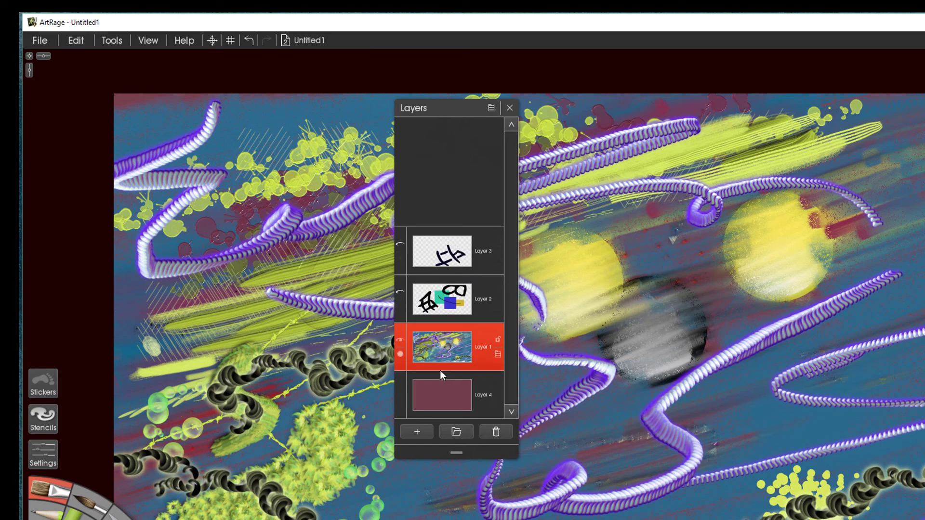